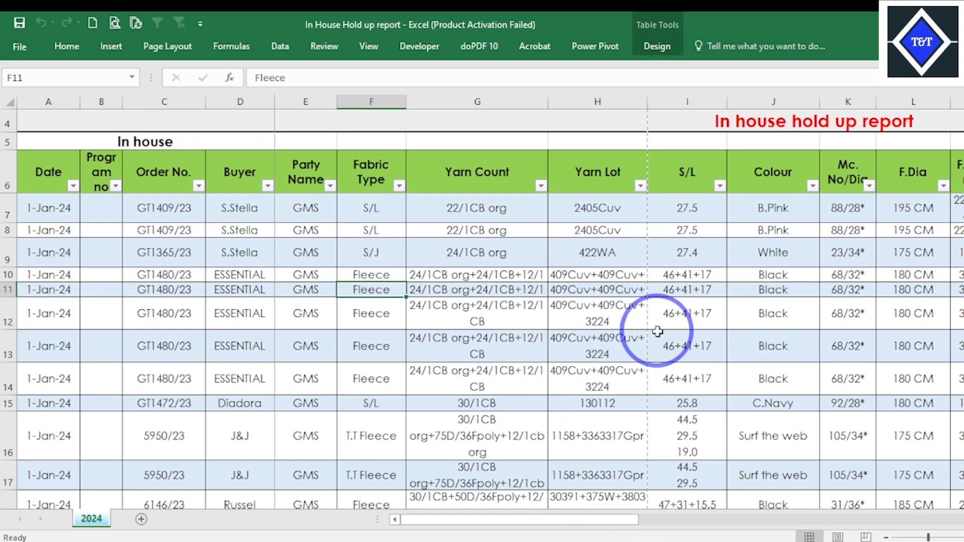
left_click_drag(603, 519, 542, 488)
left_click(594, 402)
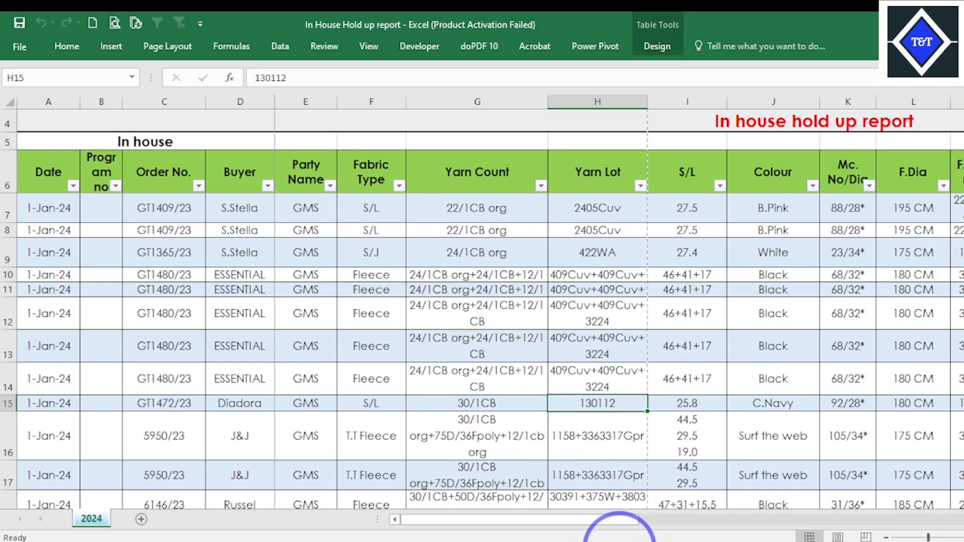
left_click(604, 541)
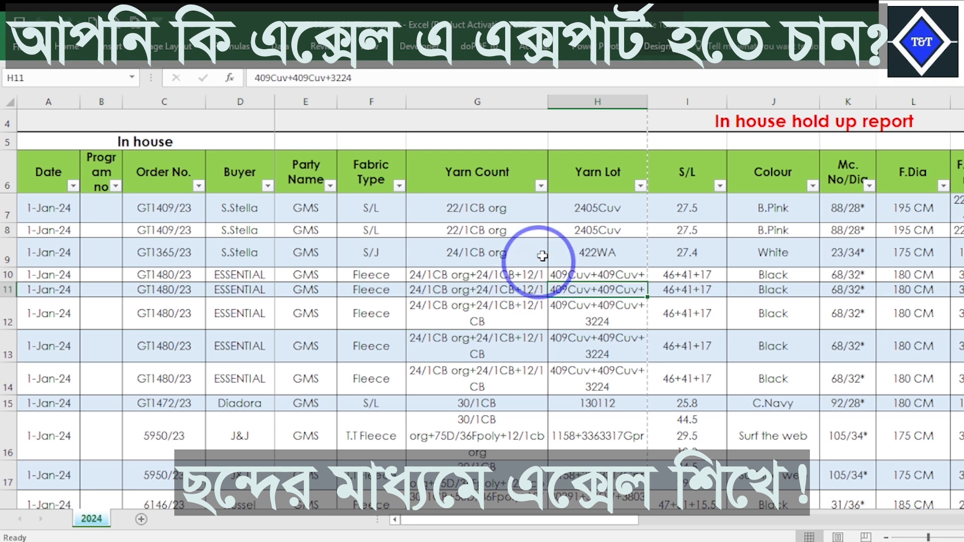
left_click(73, 52)
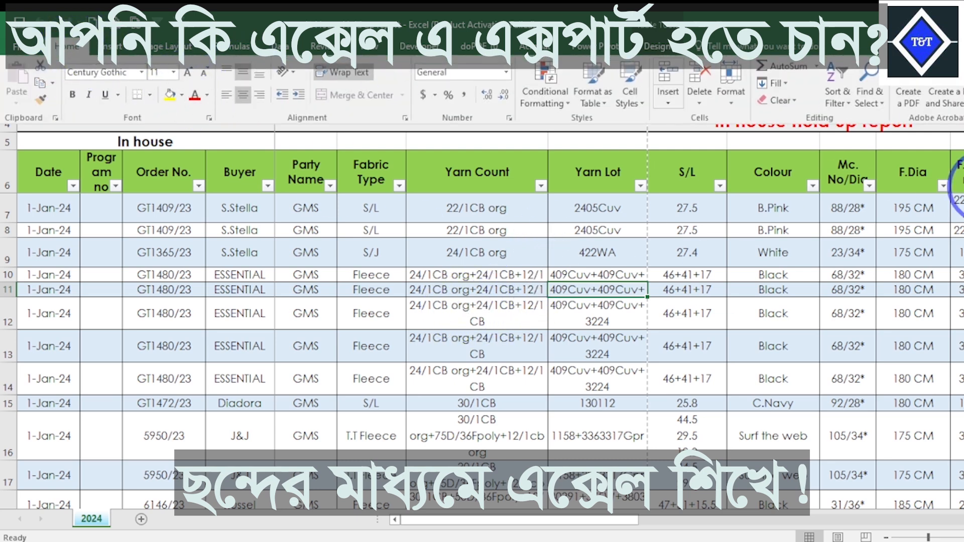
left_click(639, 353)
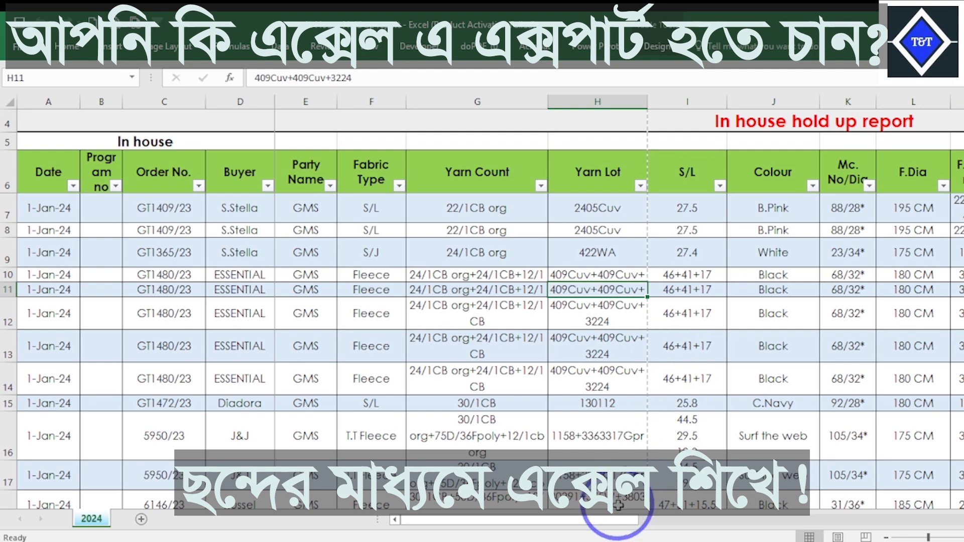
left_click_drag(620, 518, 515, 505)
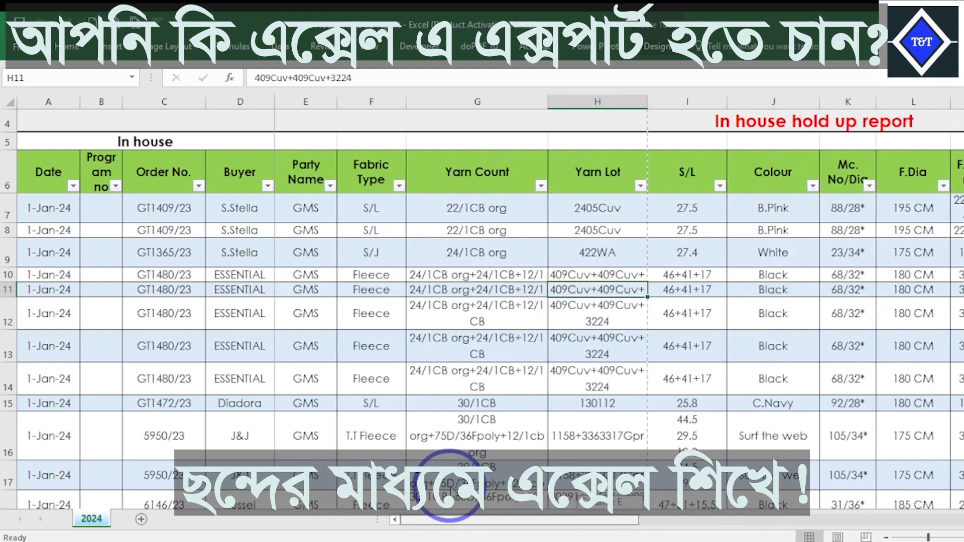
left_click(432, 316)
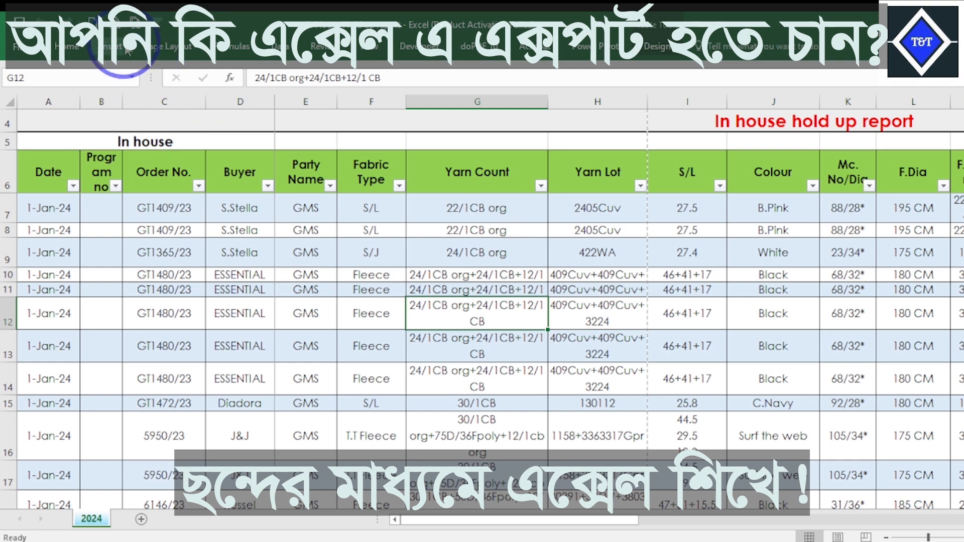
- Check in the print preview how the report's columns fit on the first page, and return to the worksheet
left_click(137, 24)
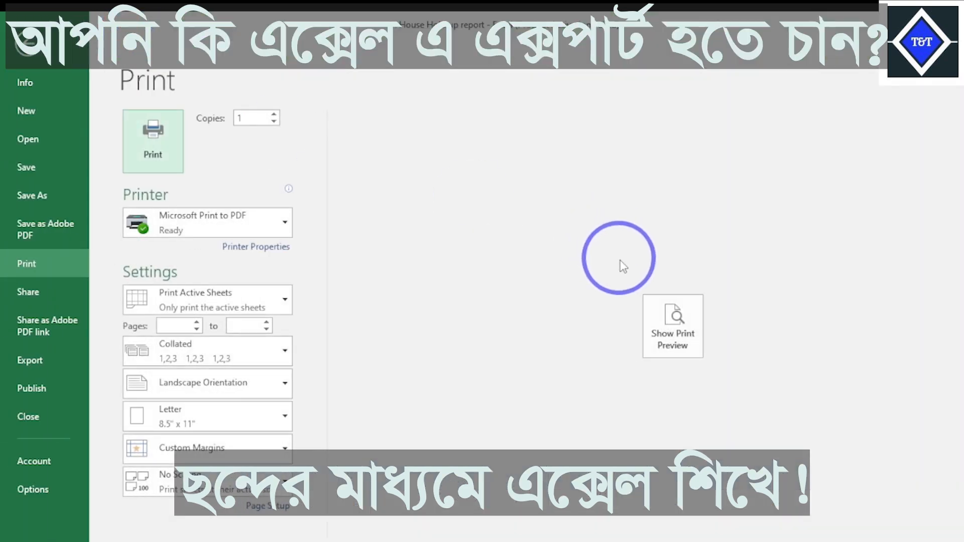
left_click(667, 331)
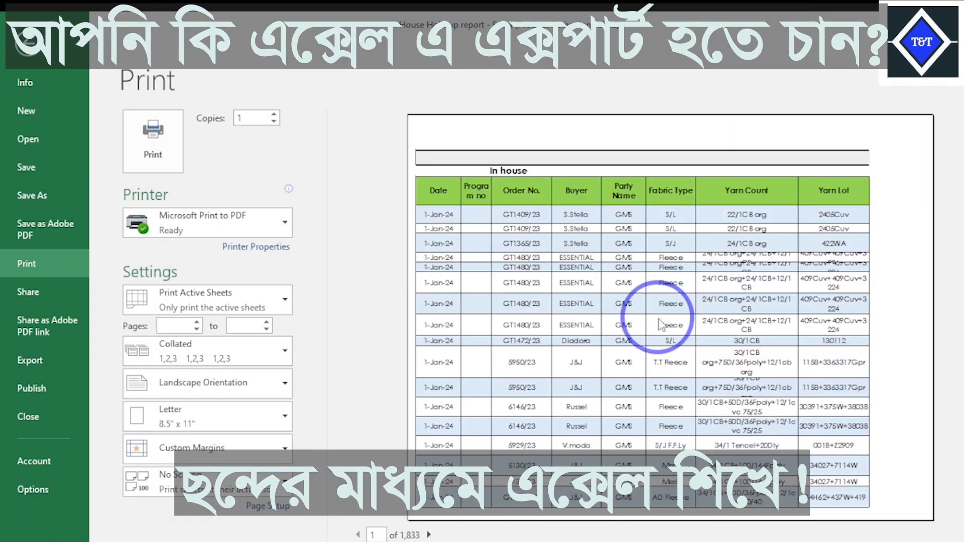
key("Escape")
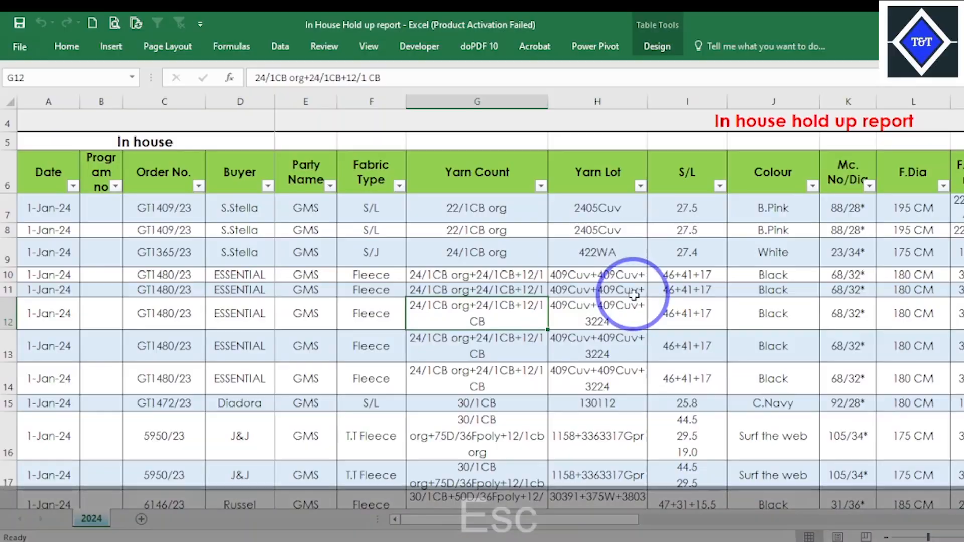
left_click_drag(623, 521, 551, 515)
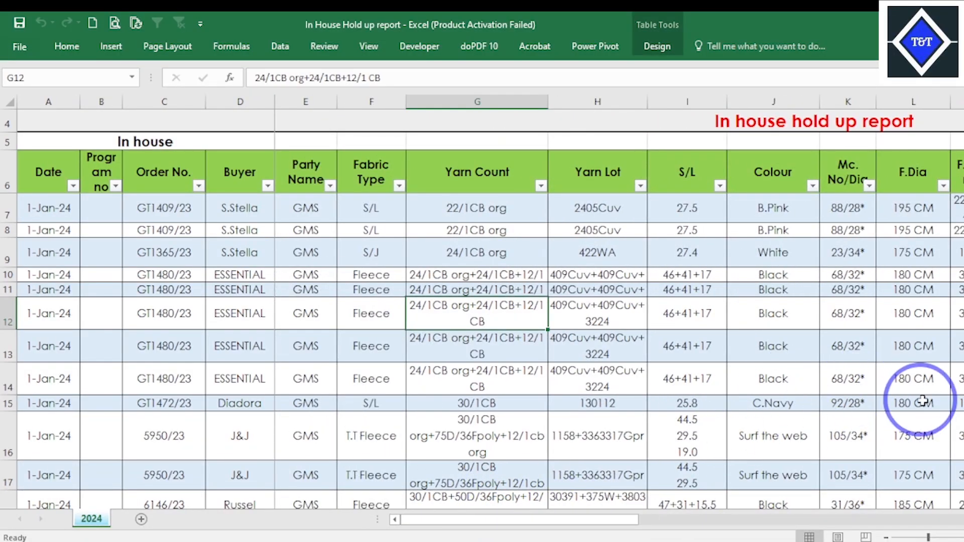
left_click(115, 25)
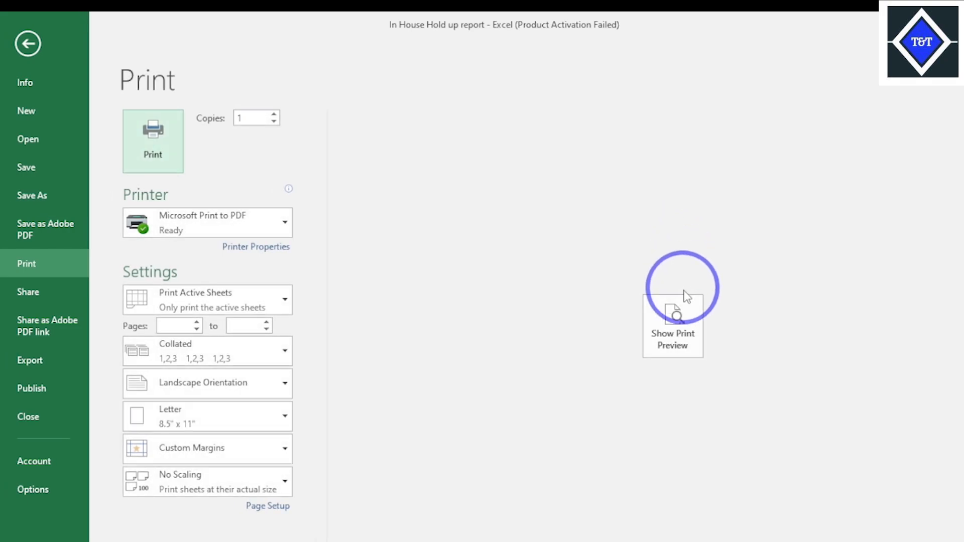
left_click(680, 312)
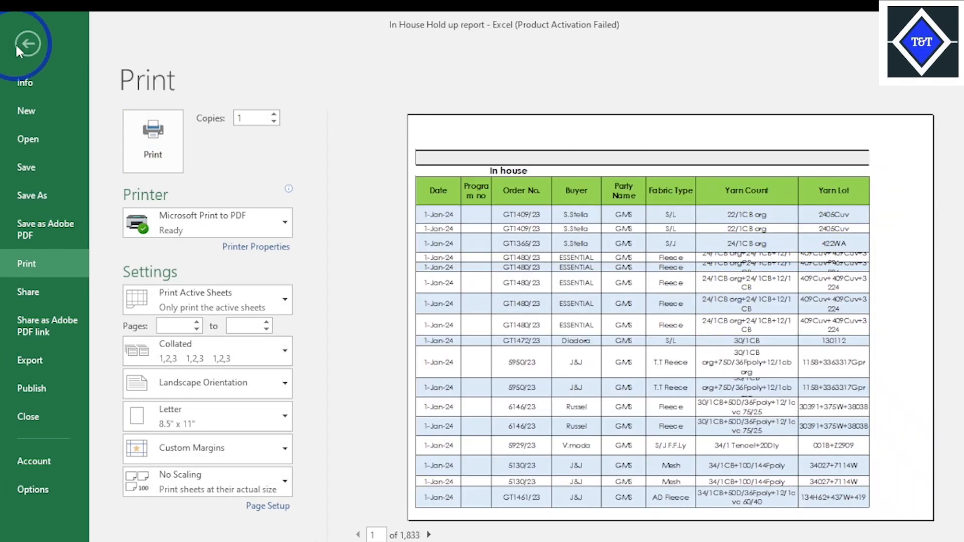
left_click(16, 46)
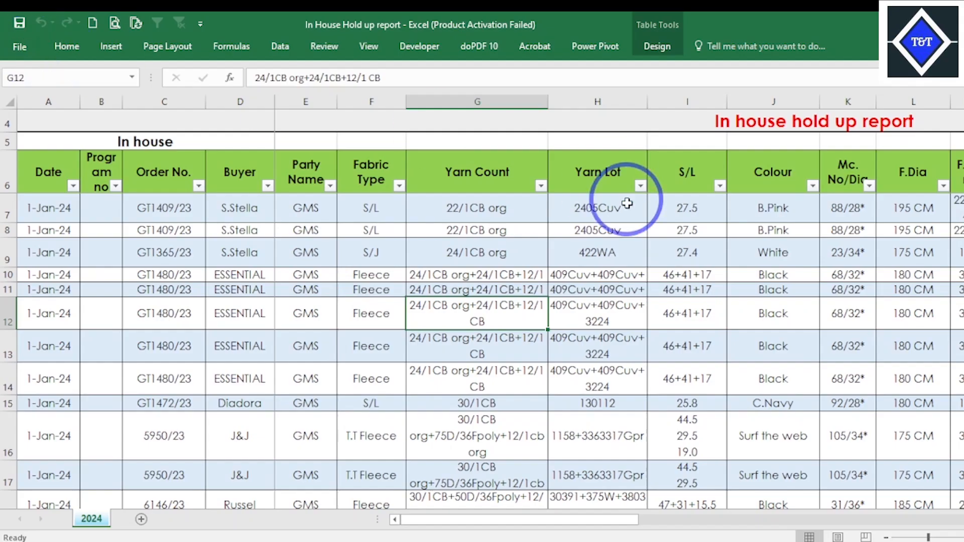
- Review the header cells from S/L through Delivery ok Date, and open the print settings
left_click(603, 173)
left_click(705, 172)
left_click_drag(704, 173, 855, 185)
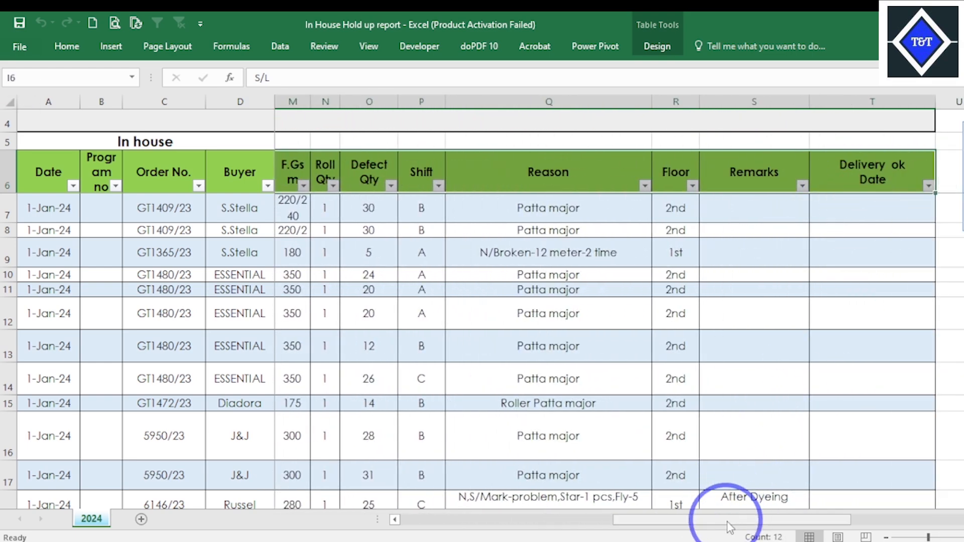
left_click_drag(725, 519, 462, 520)
left_click(467, 347)
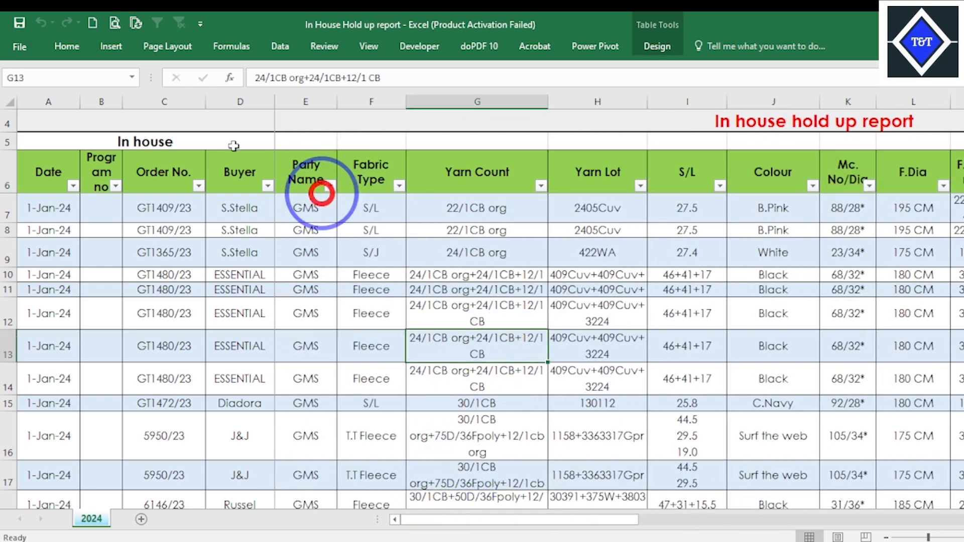
left_click(116, 23)
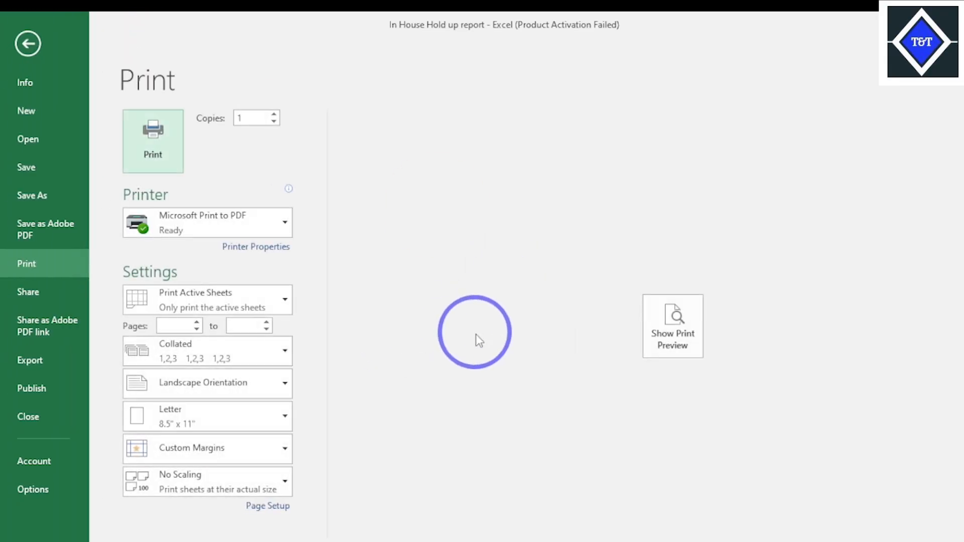
left_click(267, 506)
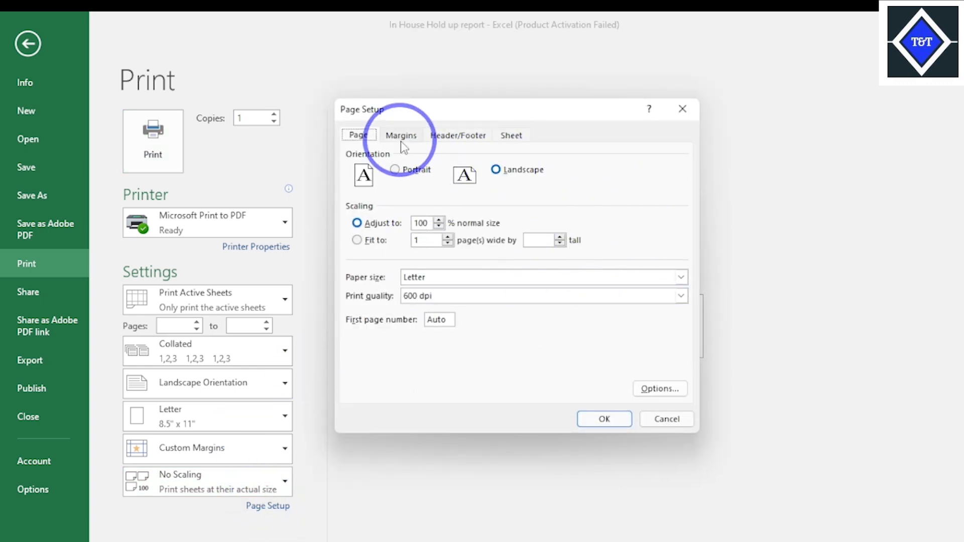
left_click(682, 278)
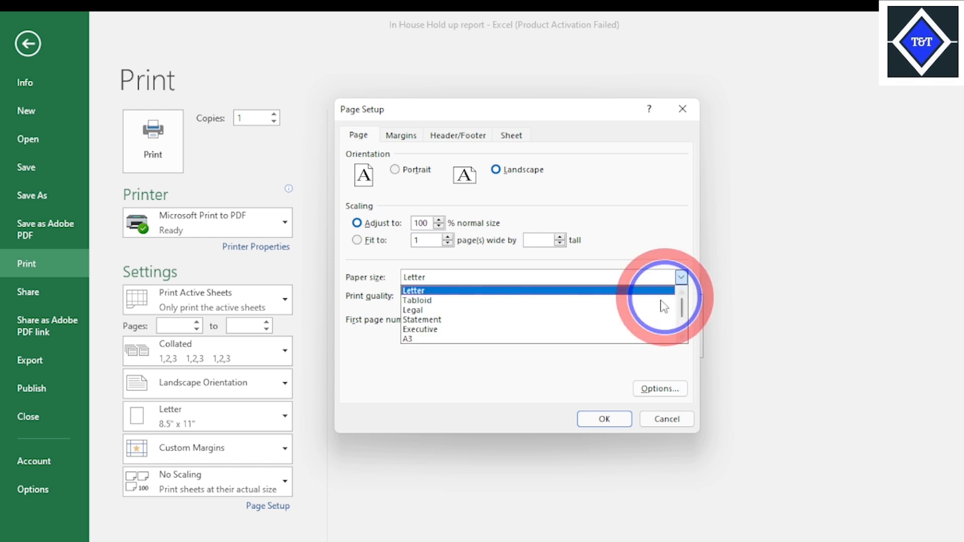
left_click(681, 337)
left_click(415, 329)
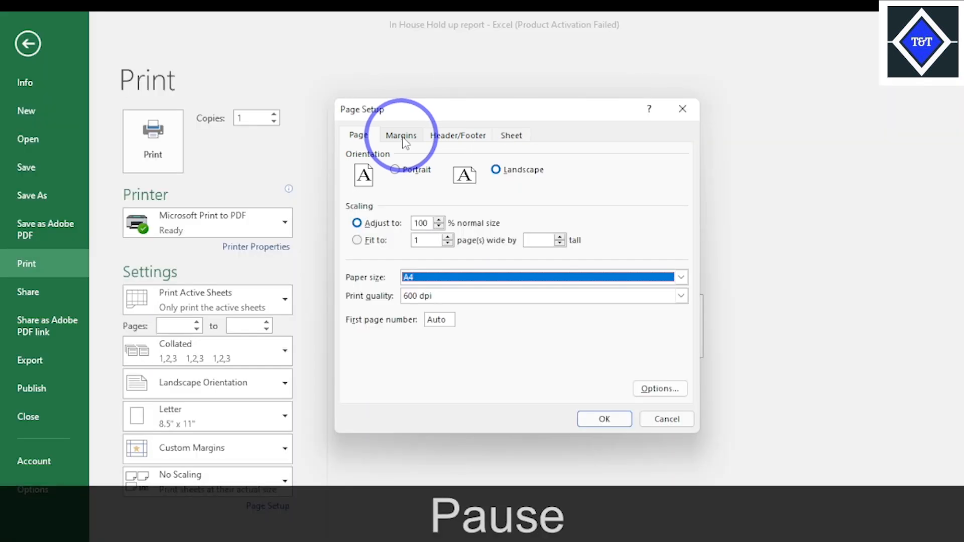
left_click(402, 137)
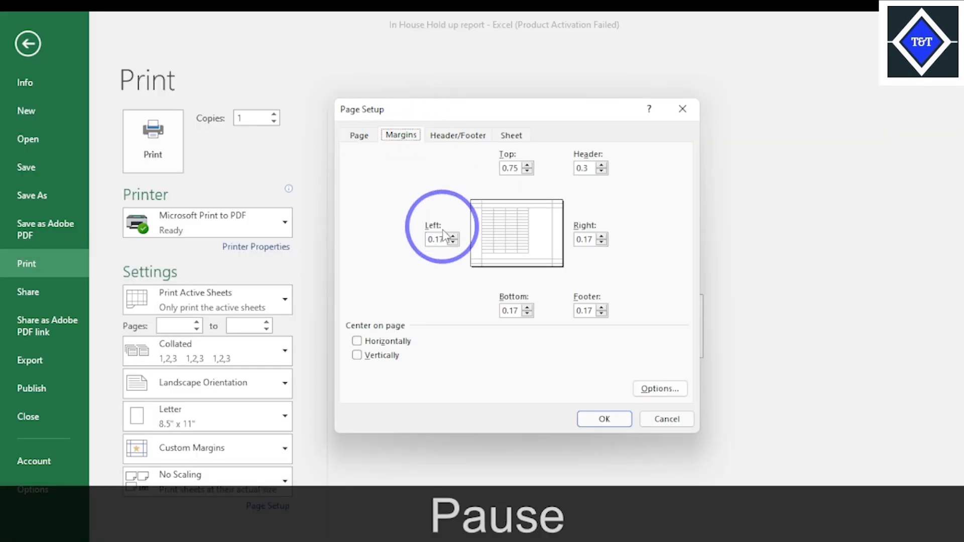
left_click(430, 240)
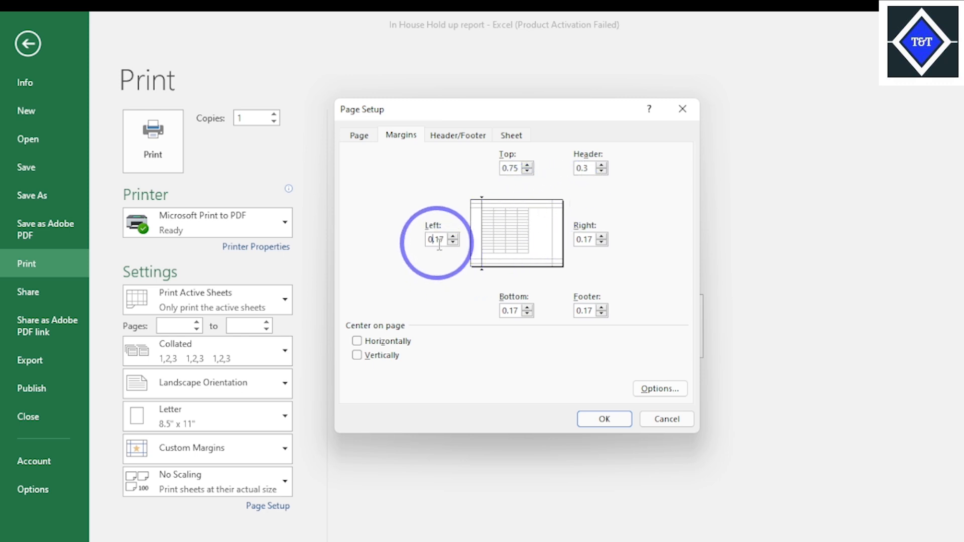
key("ctrl+a")
type("0.20")
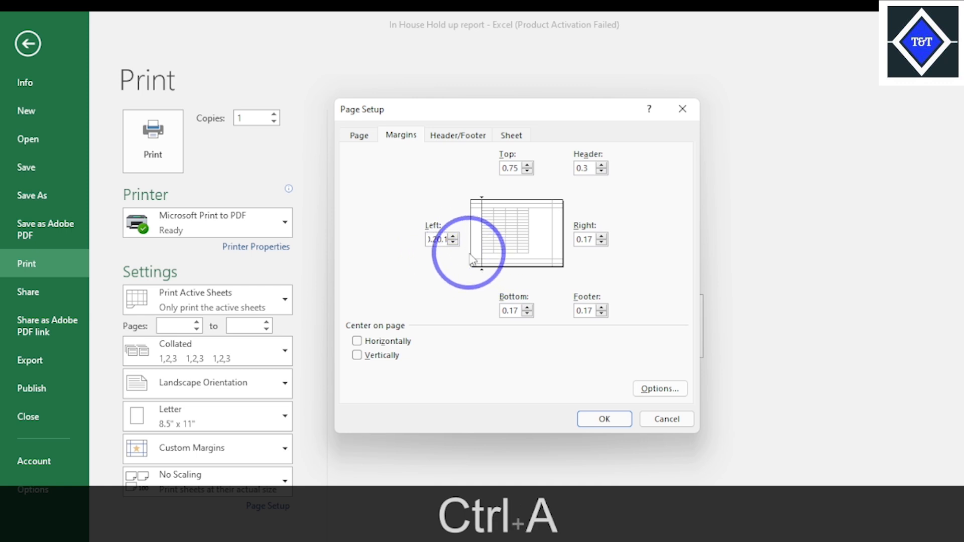
key("ctrl")
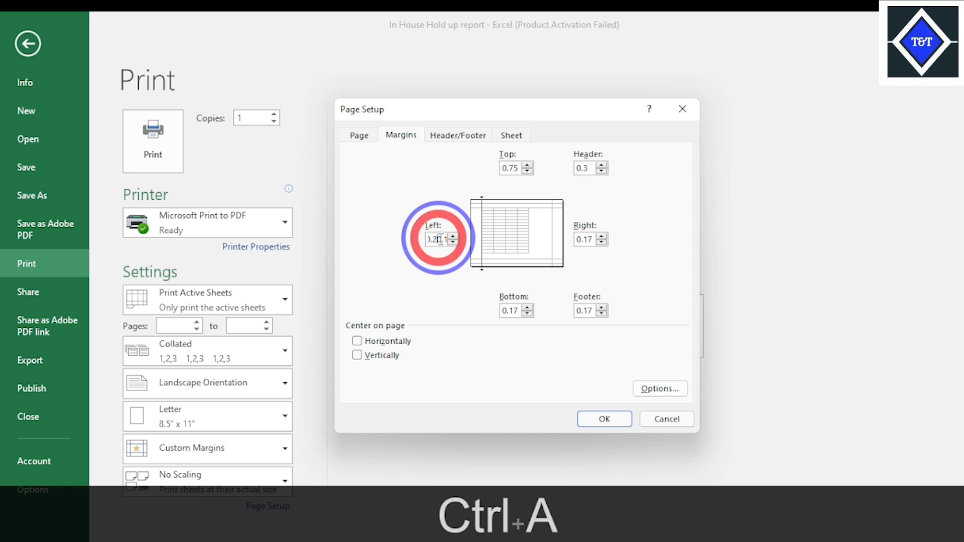
left_click(666, 419)
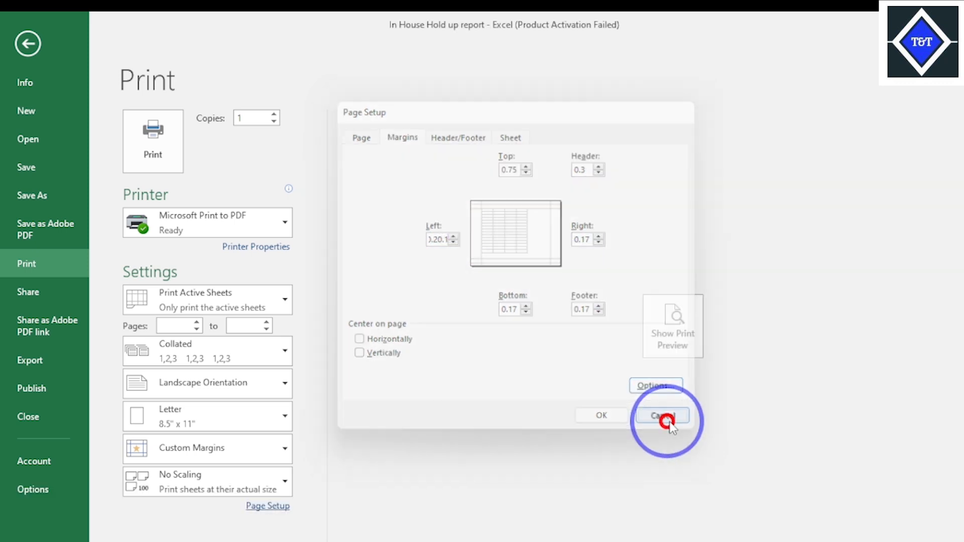
- Set the left and right page margins to 0.20 in the page setup
left_click(266, 506)
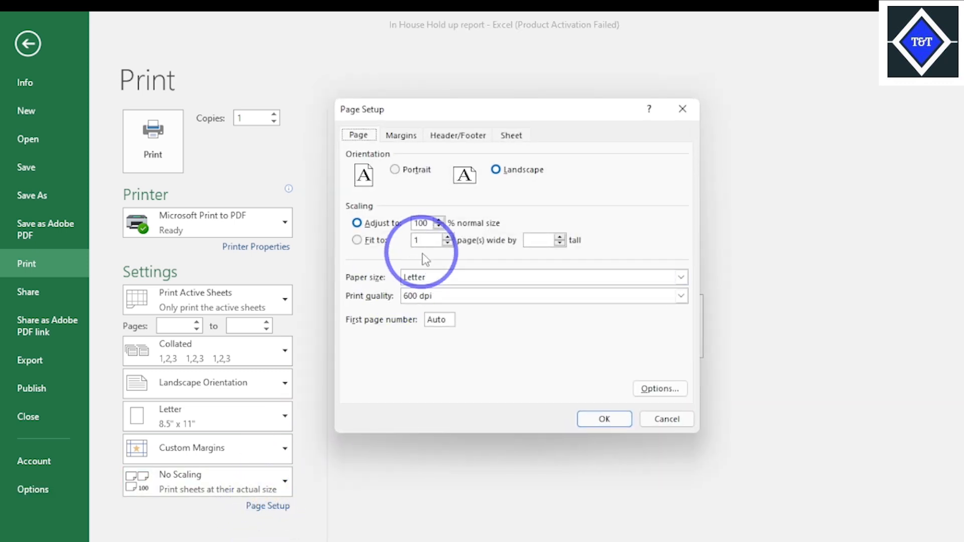
left_click(403, 136)
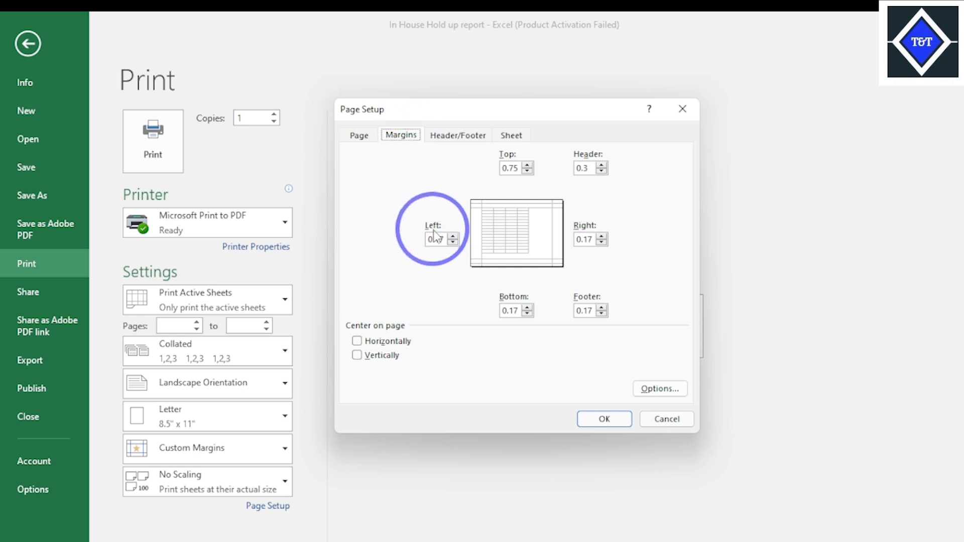
key("ctrl+a")
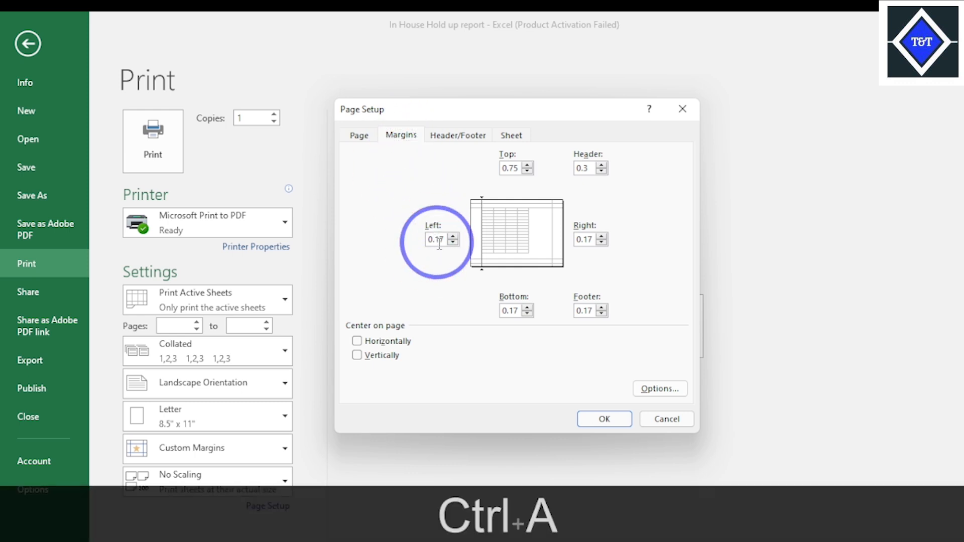
left_click(385, 234)
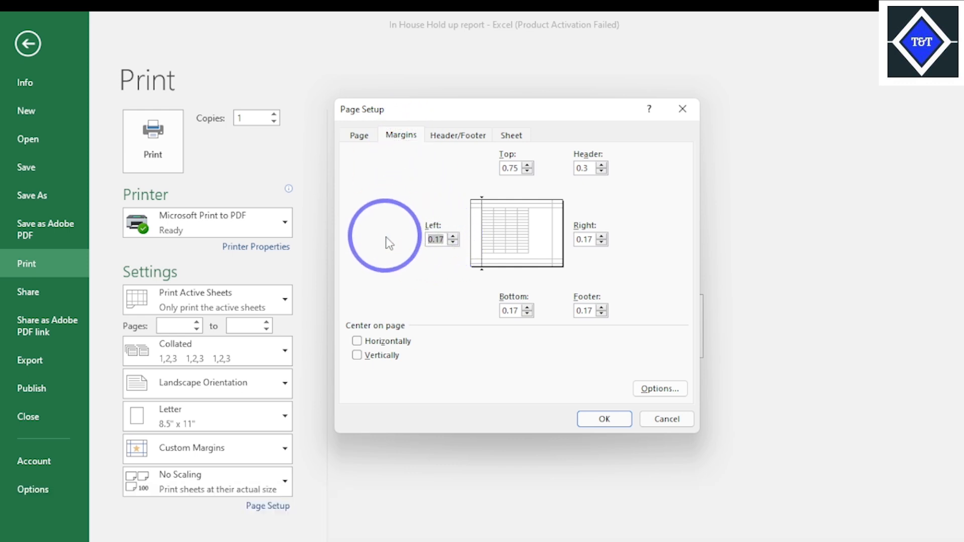
type("0.20")
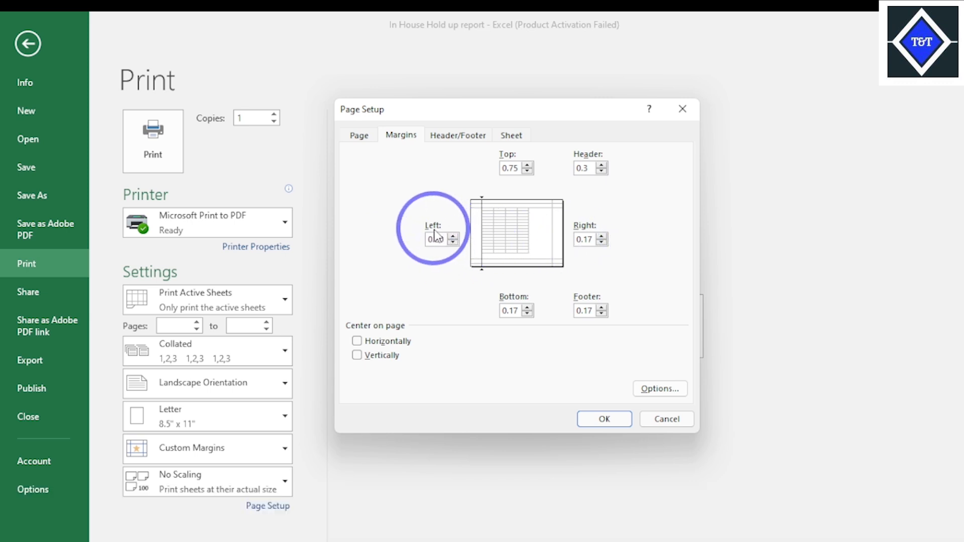
double_click(593, 240)
type("0.20")
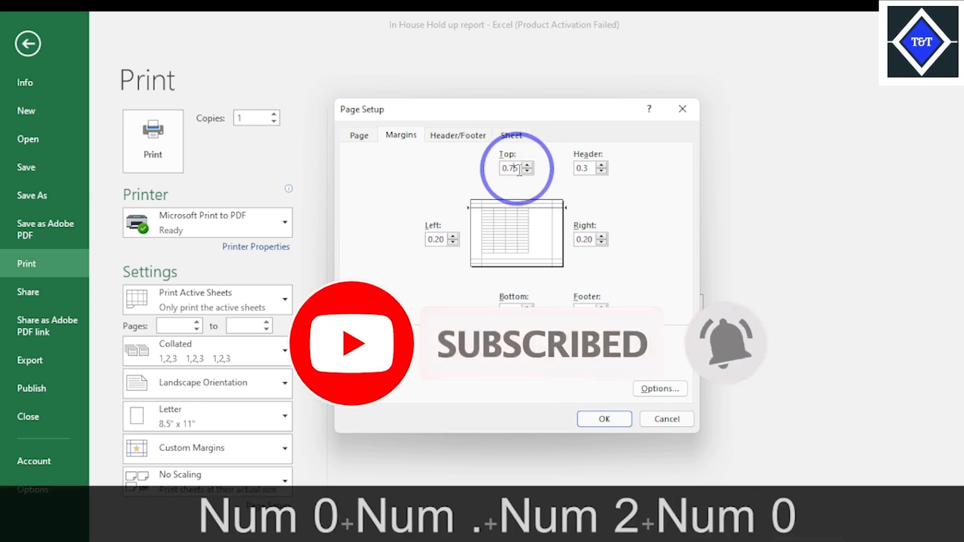
- Set the top and bottom page margins to 0.50 and show the print preview with the new setup
left_click_drag(519, 168, 473, 169)
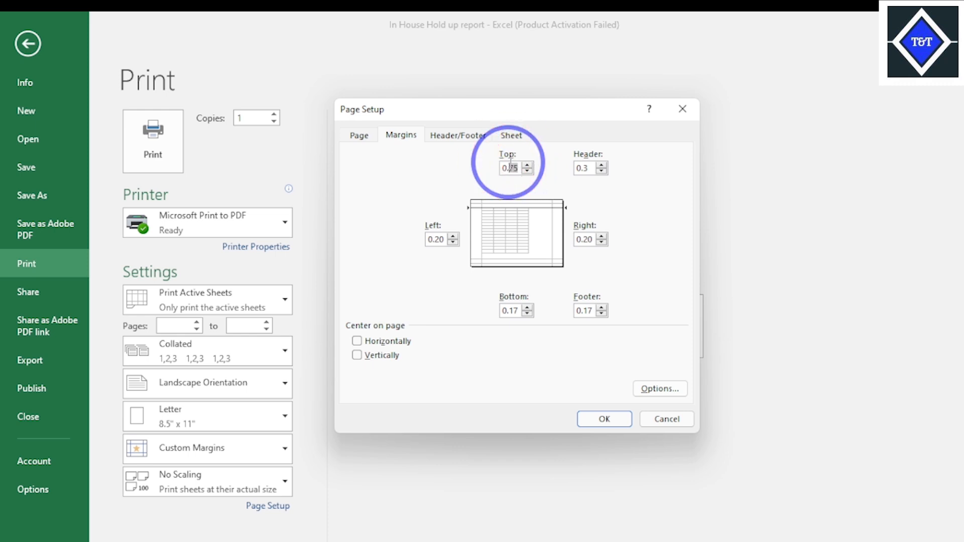
type("50")
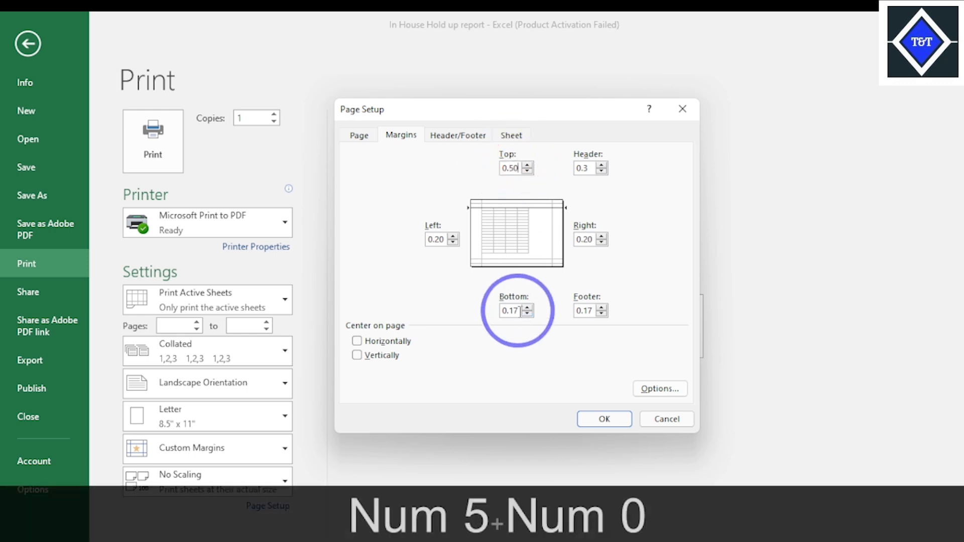
left_click_drag(515, 312, 507, 311)
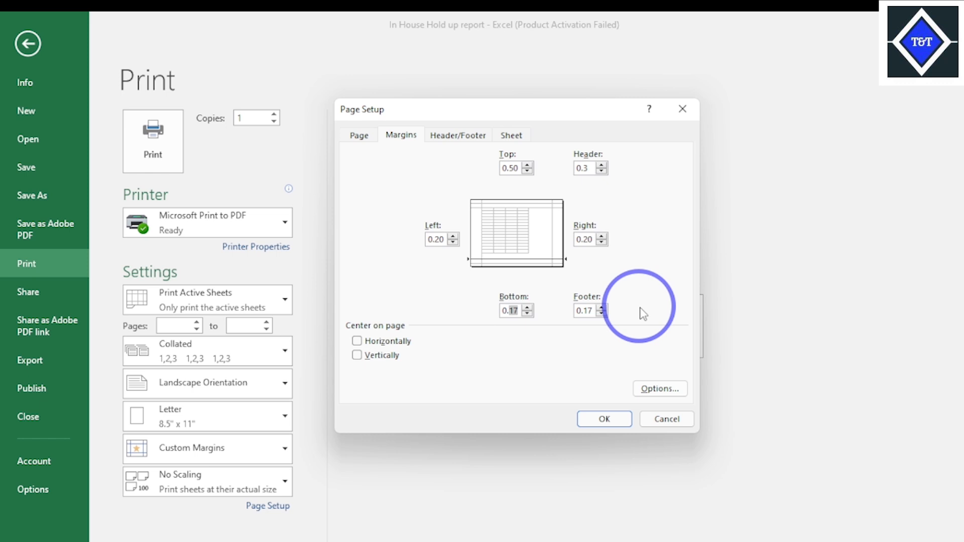
type("50")
left_click(595, 416)
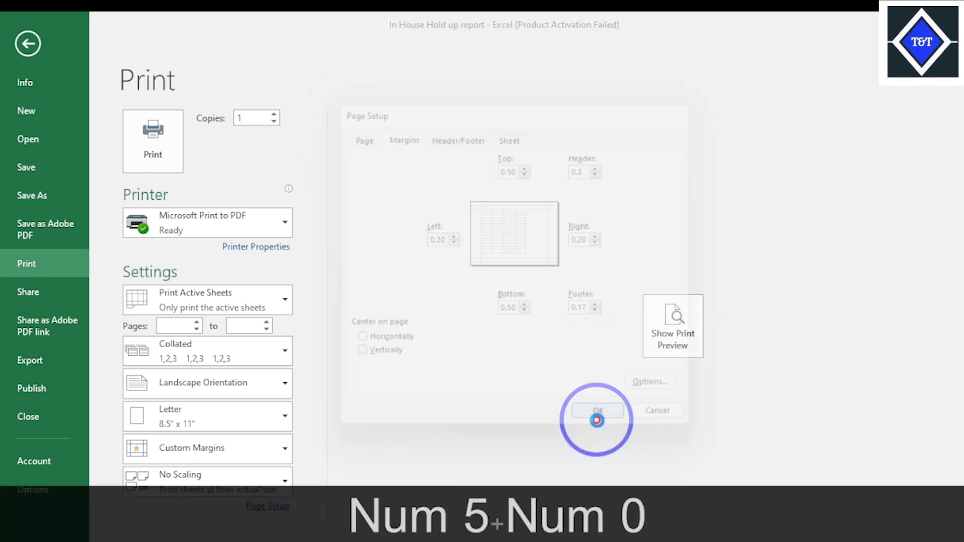
left_click(673, 335)
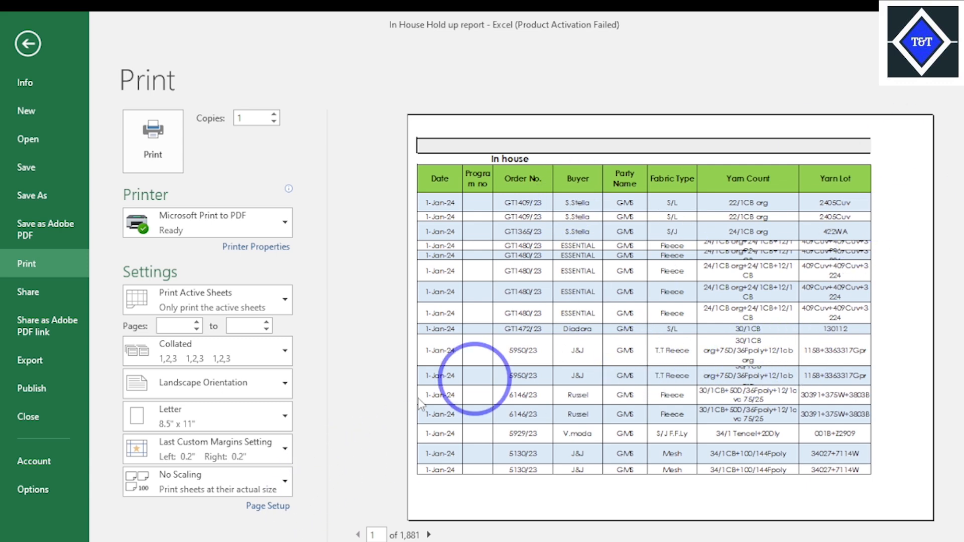
- Check the orientation and scaling options in the page setup, and return to the worksheet
left_click(268, 506)
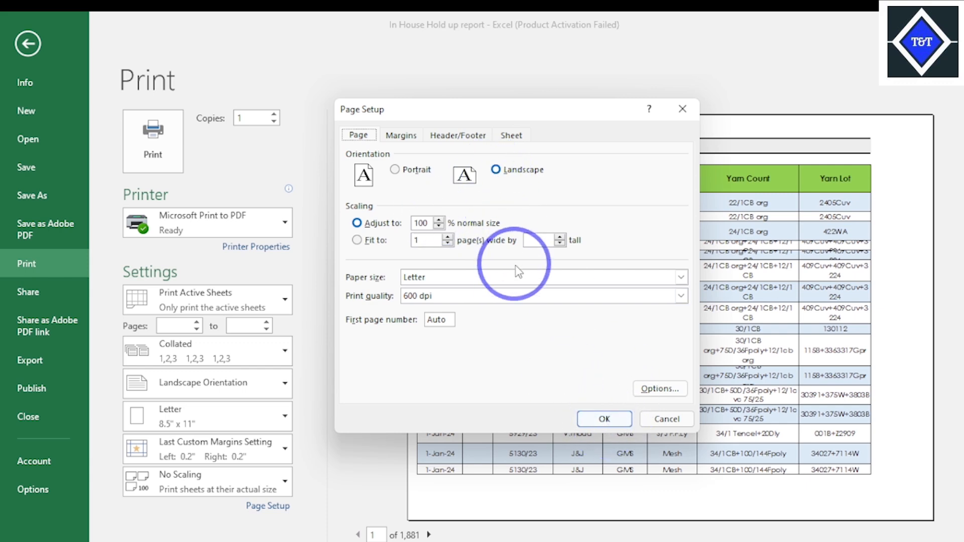
left_click(605, 419)
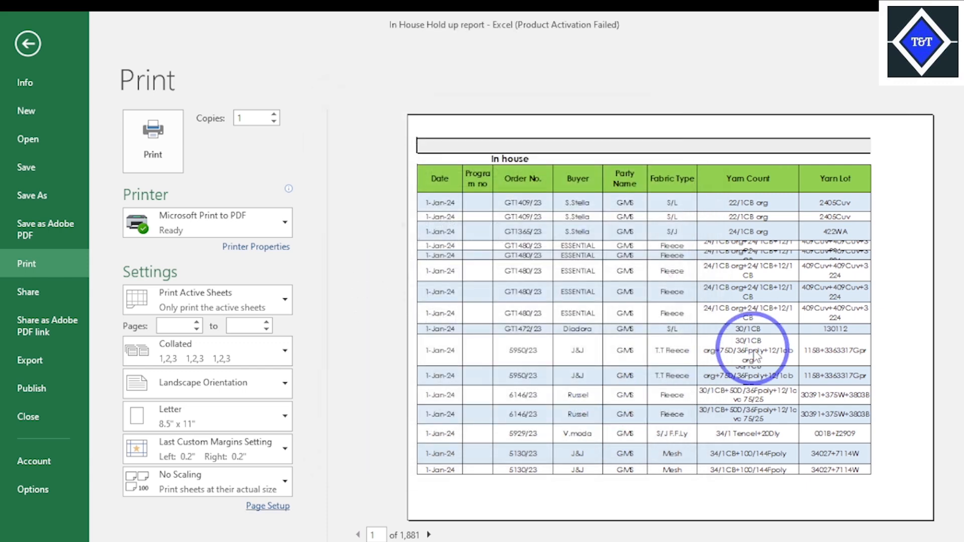
left_click(29, 48)
left_click_drag(625, 521, 549, 523)
left_click(576, 368)
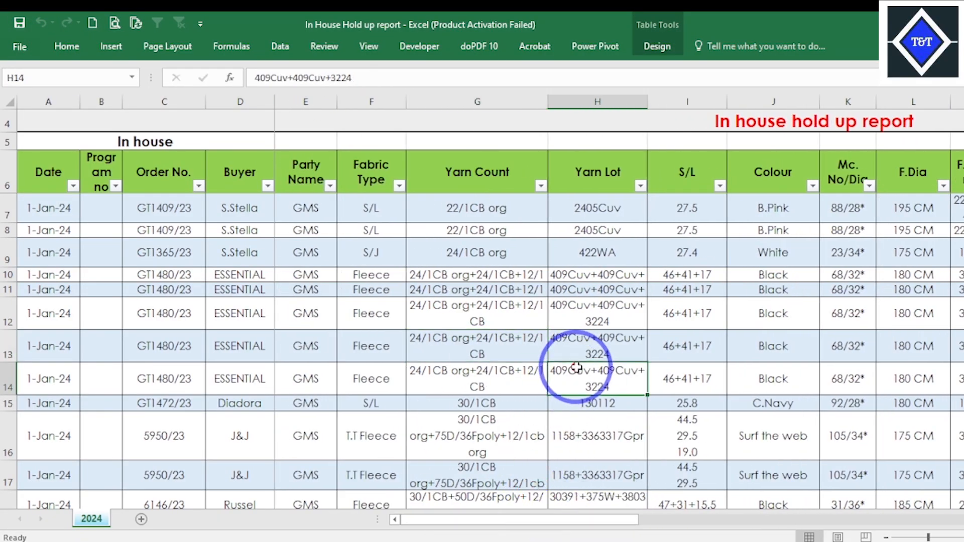
left_click(653, 341)
left_click_drag(493, 524, 493, 524)
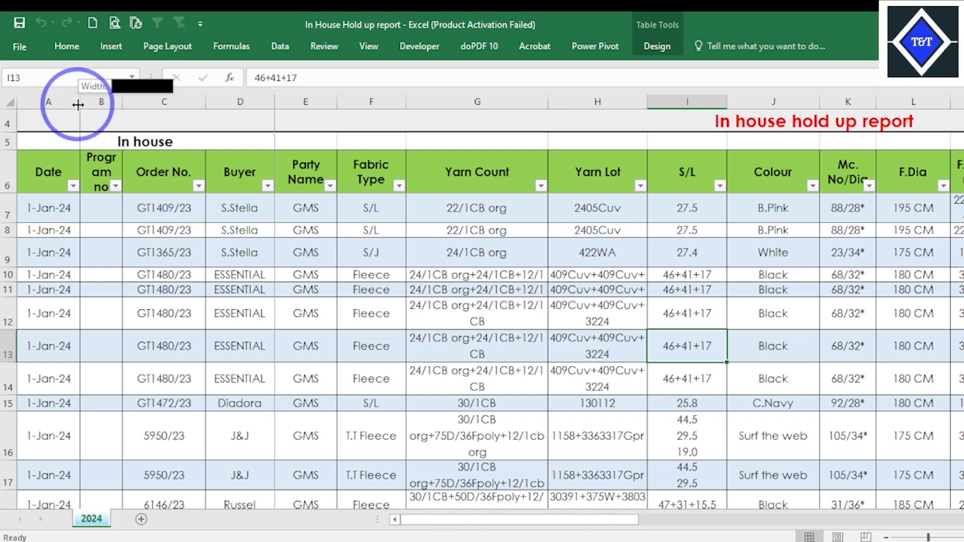
- Narrow the Date, Order No., Buyer and Party Name columns so they still fit their contents
left_click_drag(78, 104, 69, 103)
scroll(166, 222, "down", 2)
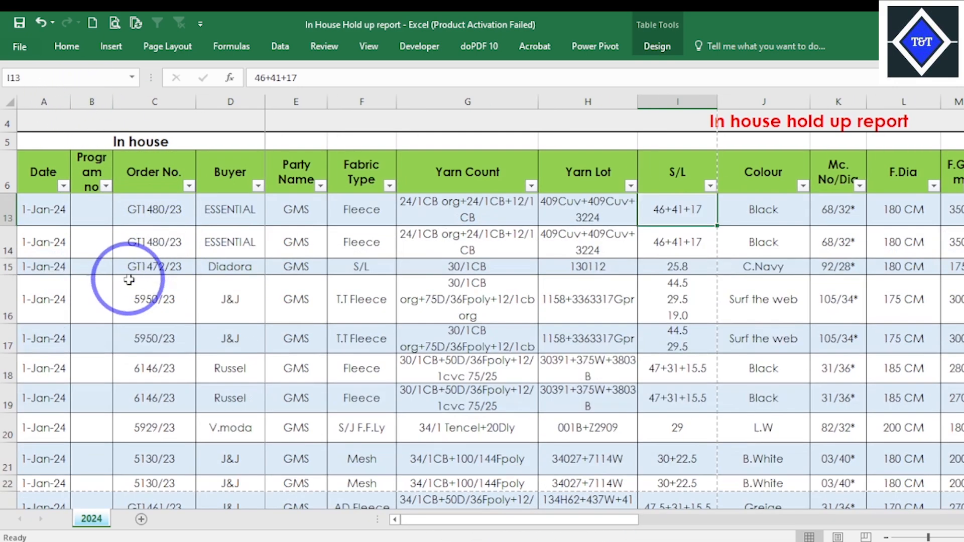
scroll(201, 120, "up", 1)
left_click_drag(198, 102, 184, 103)
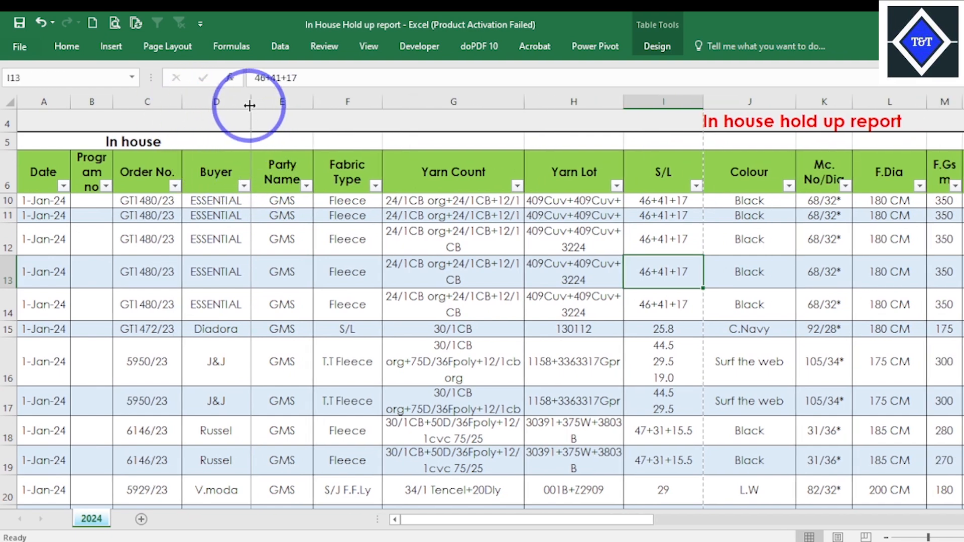
left_click_drag(249, 105, 246, 102)
left_click_drag(311, 106, 303, 104)
scroll(339, 330, "down", 9)
scroll(339, 330, "down", 20)
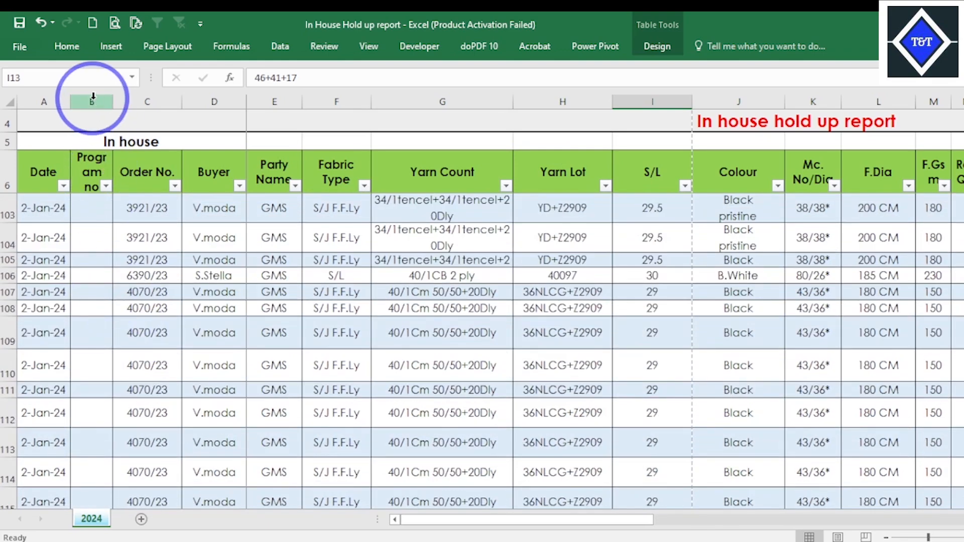
- Hide the empty Program no column in the report table
right_click(93, 102)
left_click(130, 293)
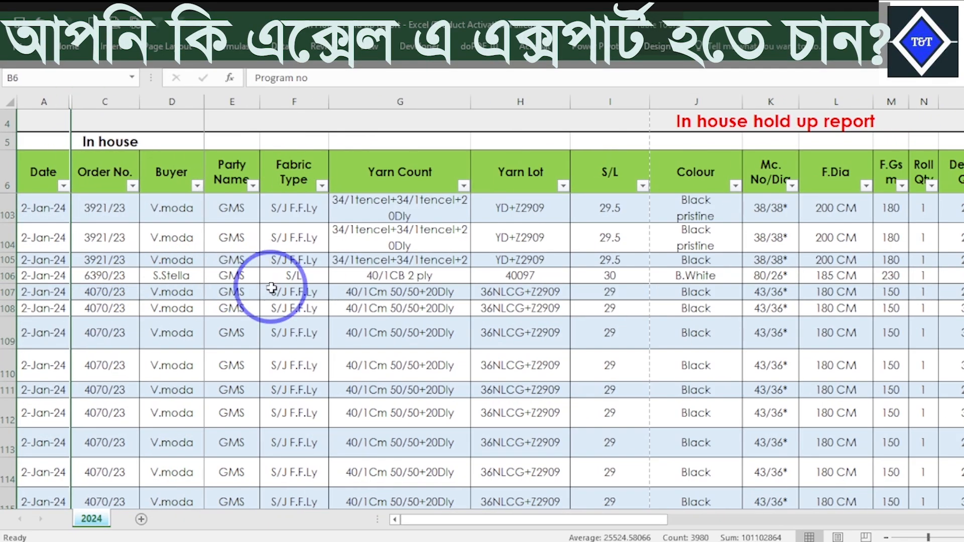
left_click(249, 293)
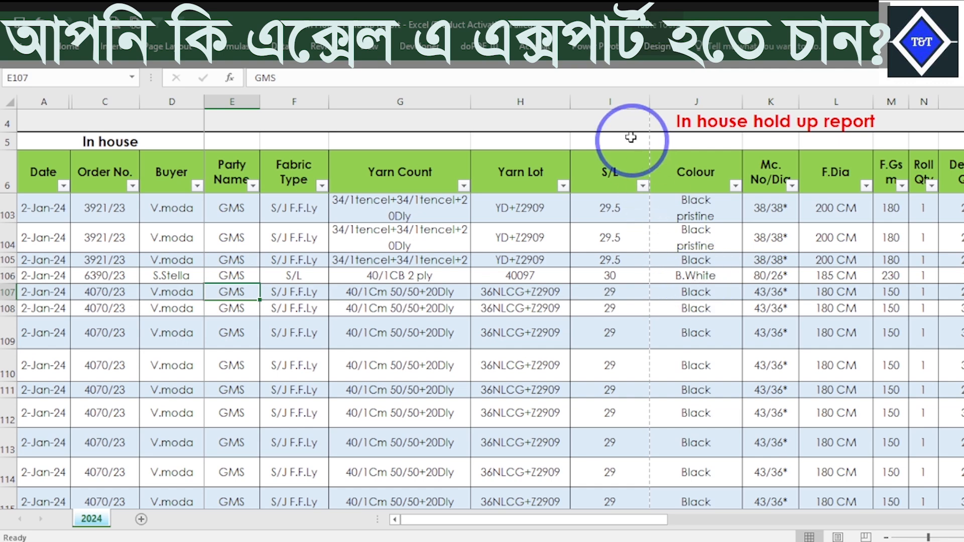
scroll(403, 225, "down", 1)
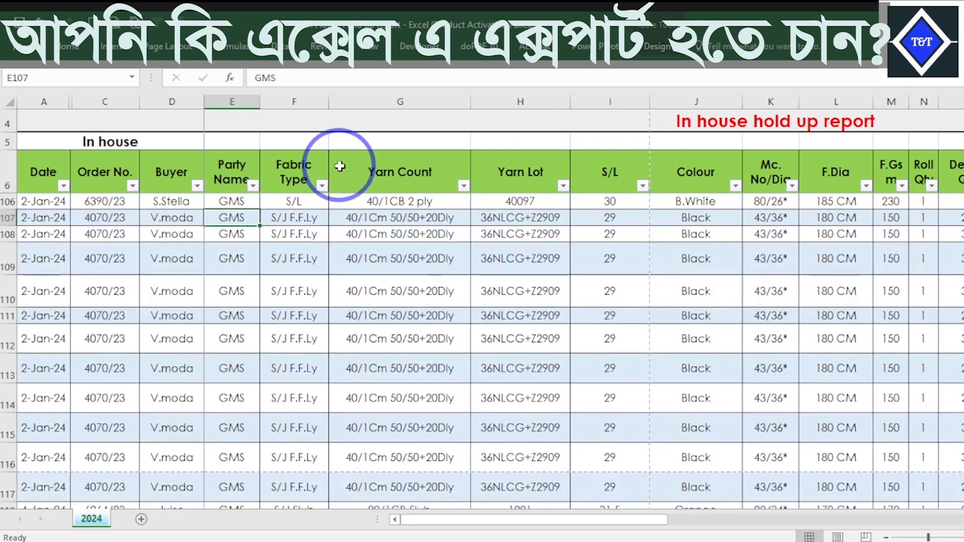
- Adjust the Buyer column's width and narrow the Colour and F.Dia columns to fit their entries
left_click_drag(206, 98, 198, 98)
scroll(346, 231, "down", 4)
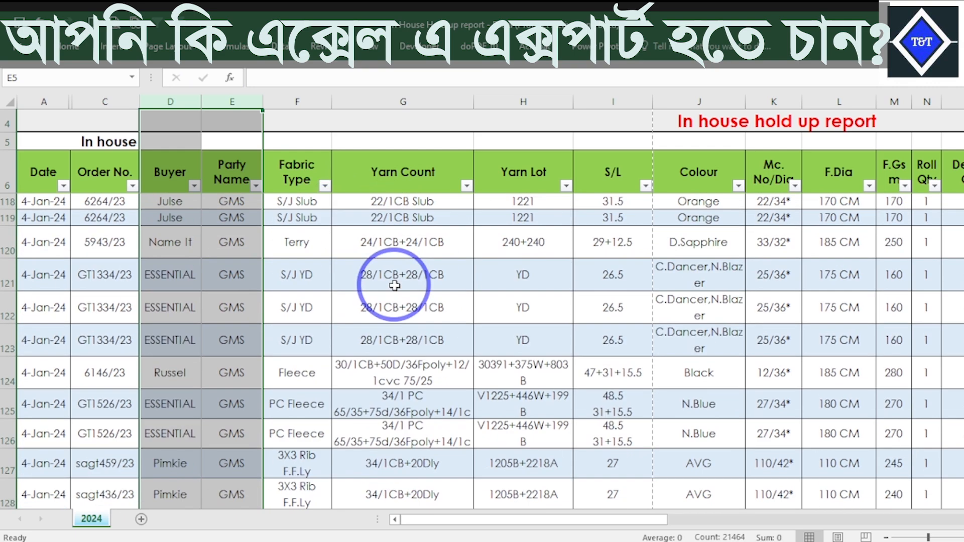
left_click(471, 288)
scroll(728, 241, "up", 4)
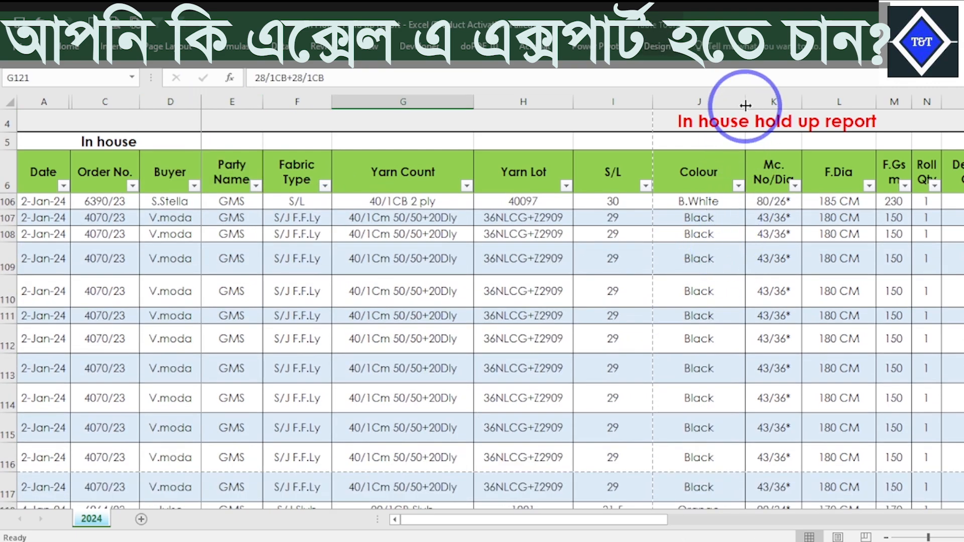
left_click_drag(746, 105, 725, 98)
scroll(694, 289, "down", 15)
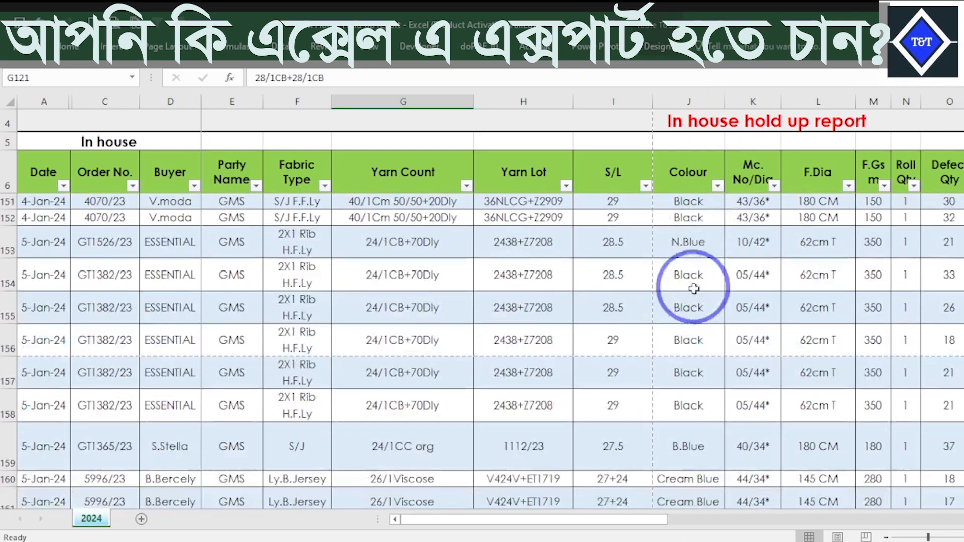
scroll(694, 289, "up", 5)
left_click_drag(855, 98, 844, 99)
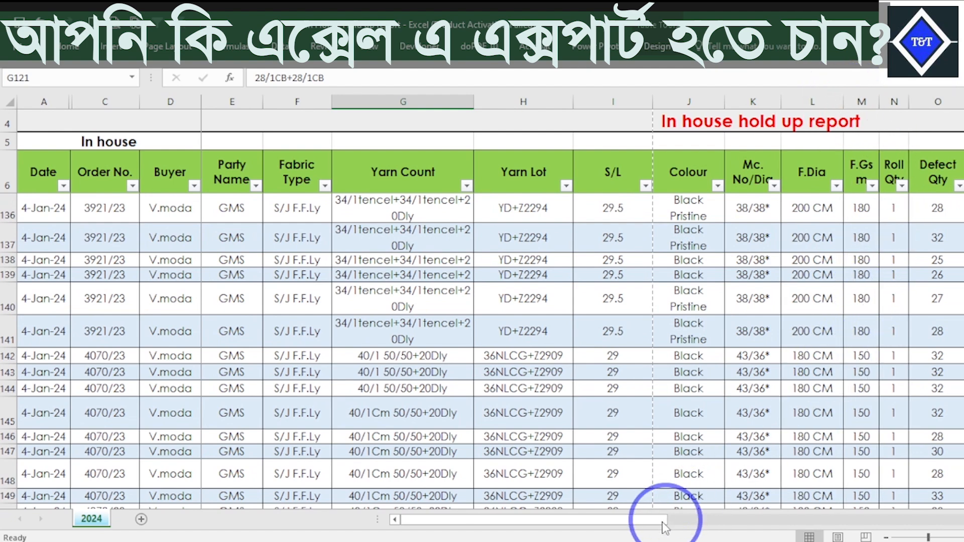
- Narrow the Reason, Remarks and Delivery ok Date columns at the end of the table
left_click_drag(648, 518, 761, 515)
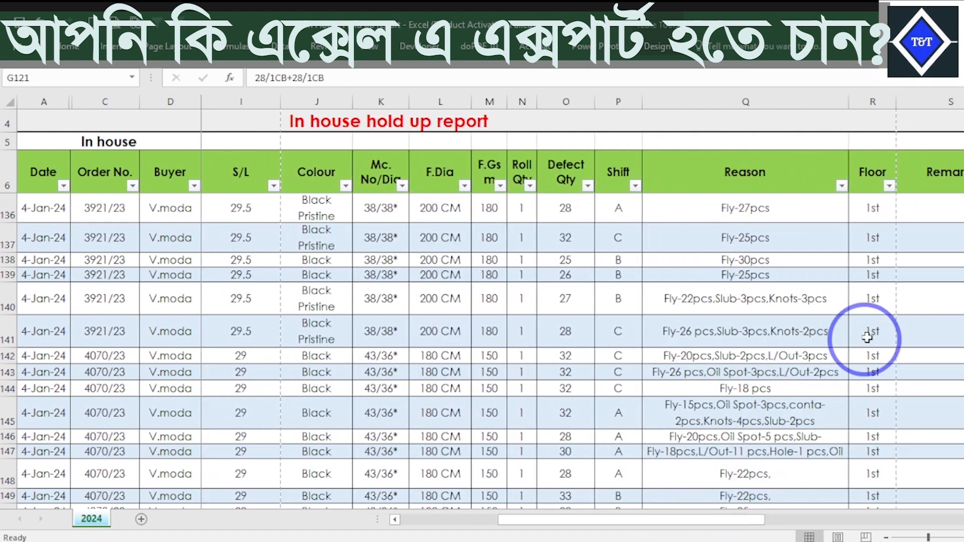
left_click_drag(847, 107, 834, 101)
left_click_drag(733, 522, 780, 520)
left_click_drag(843, 99, 822, 97)
left_click_drag(947, 103, 913, 104)
left_click_drag(822, 101, 811, 99)
left_click_drag(899, 103, 889, 102)
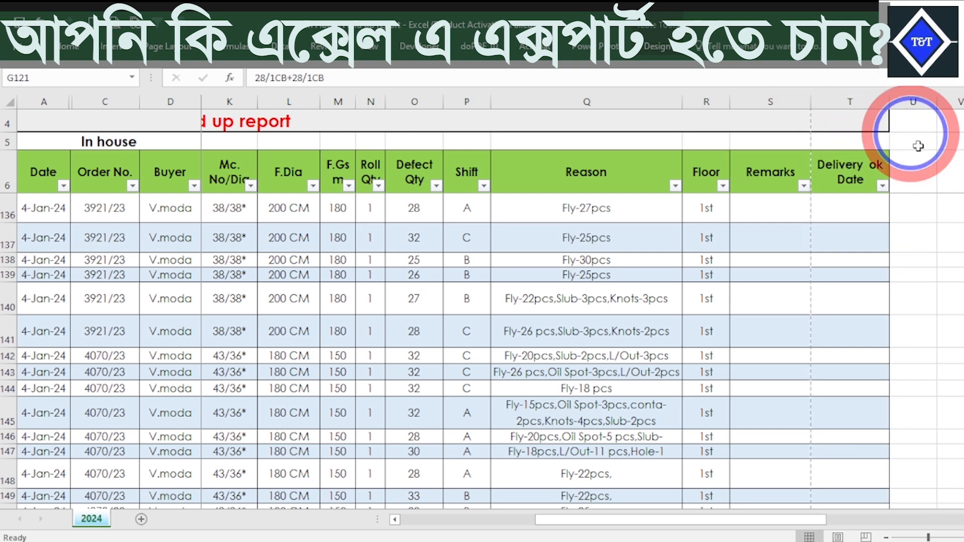
- Narrow the Floor and Defect Qty columns slightly and save the workbook
scroll(807, 316, "down", 10)
scroll(758, 331, "up", 6)
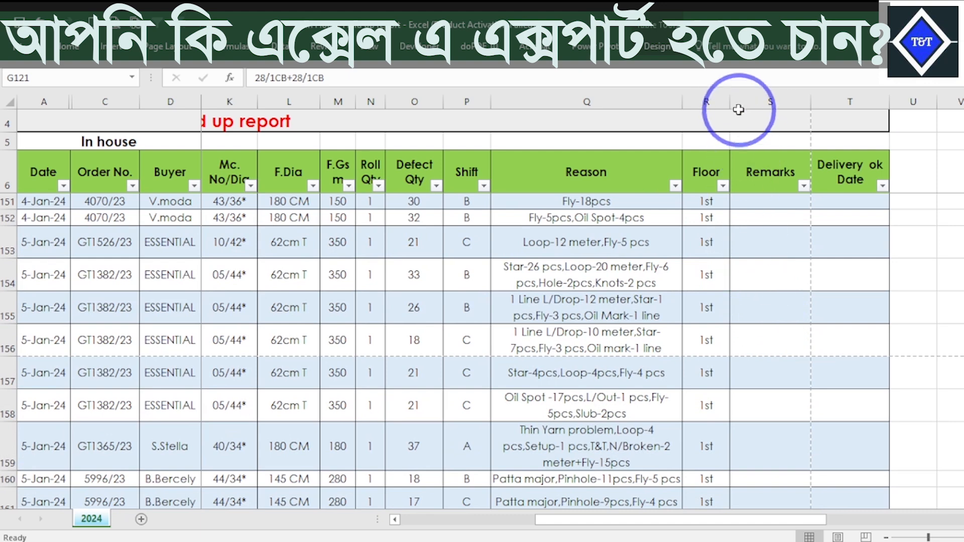
left_click_drag(730, 101, 723, 102)
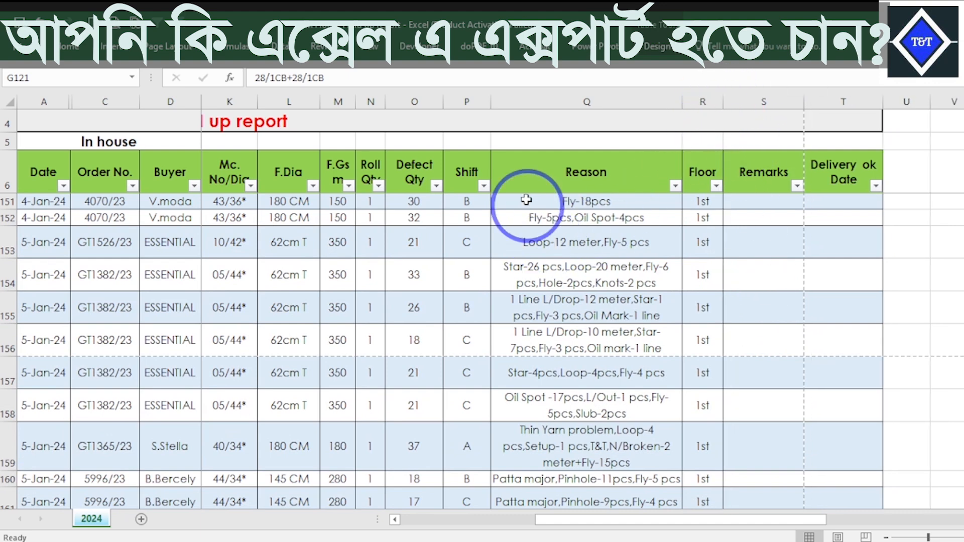
left_click_drag(493, 102, 437, 104)
left_click_drag(760, 523, 586, 520)
left_click(822, 329)
left_click(562, 336)
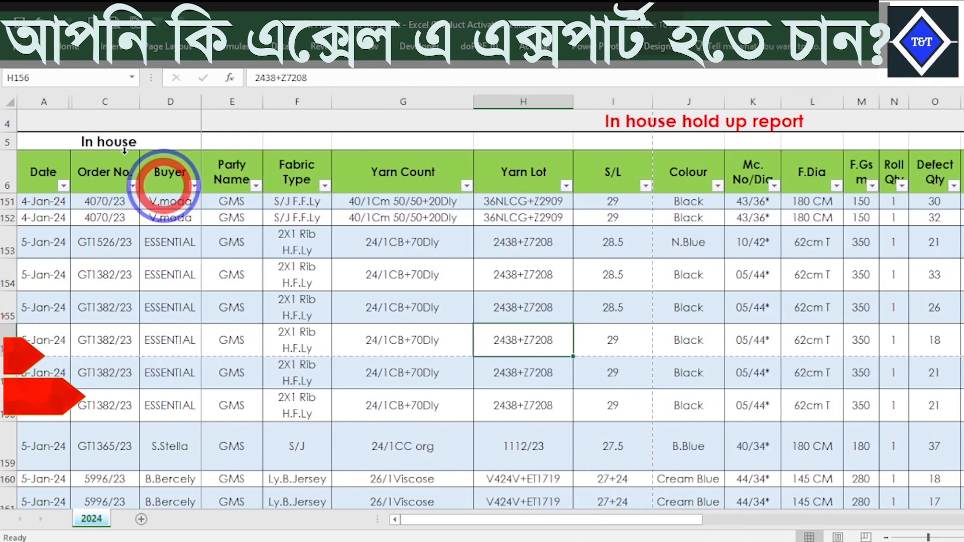
left_click(19, 22)
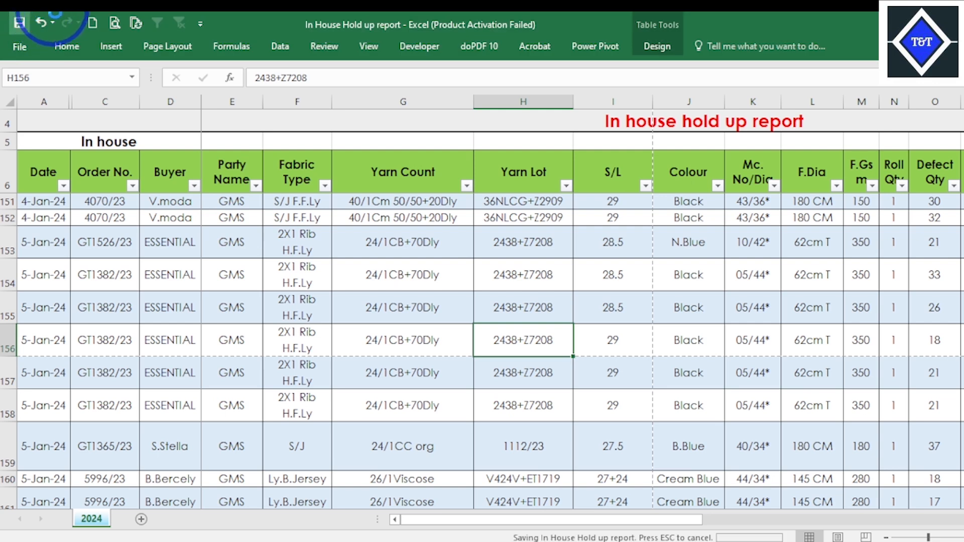
- Set the print scaling to 50% of normal size in the page setup
left_click(115, 23)
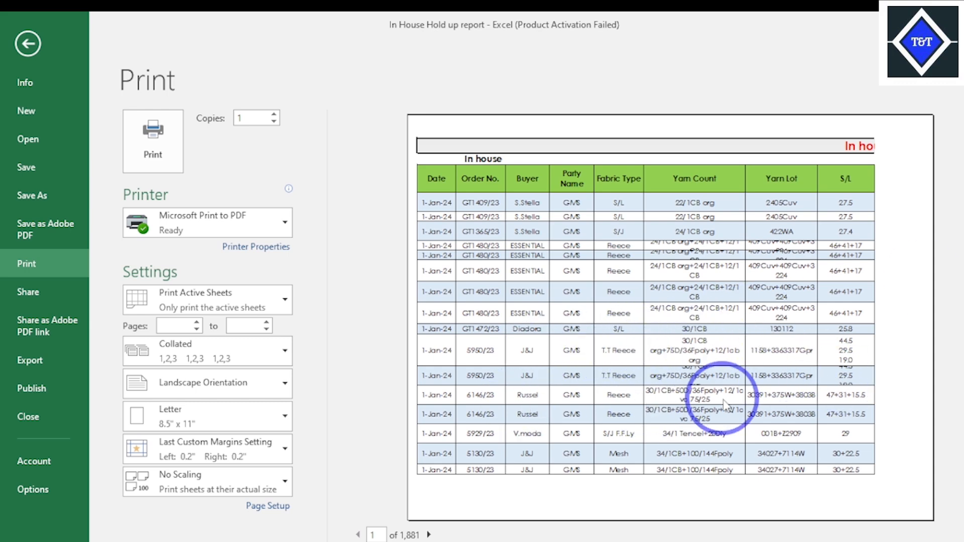
left_click(276, 506)
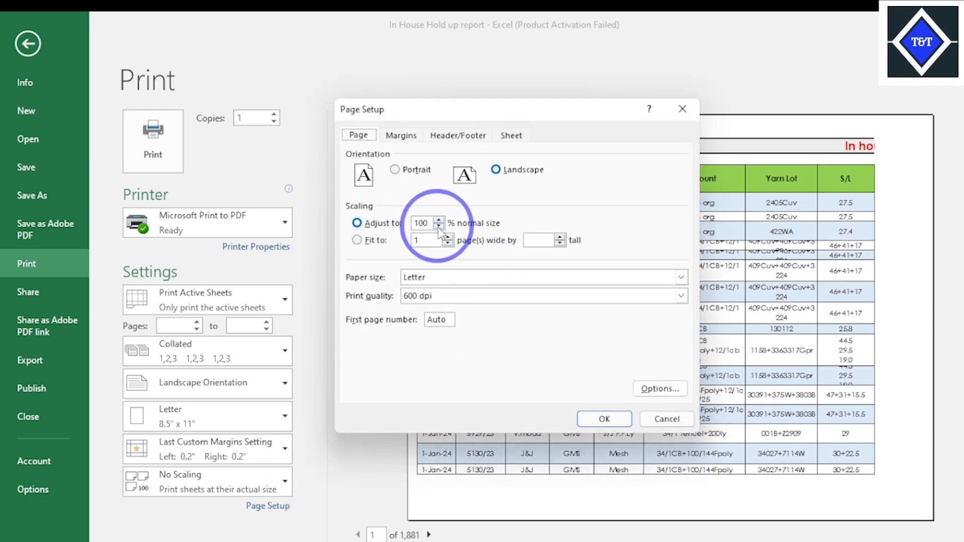
left_click_drag(428, 223, 410, 223)
type("50")
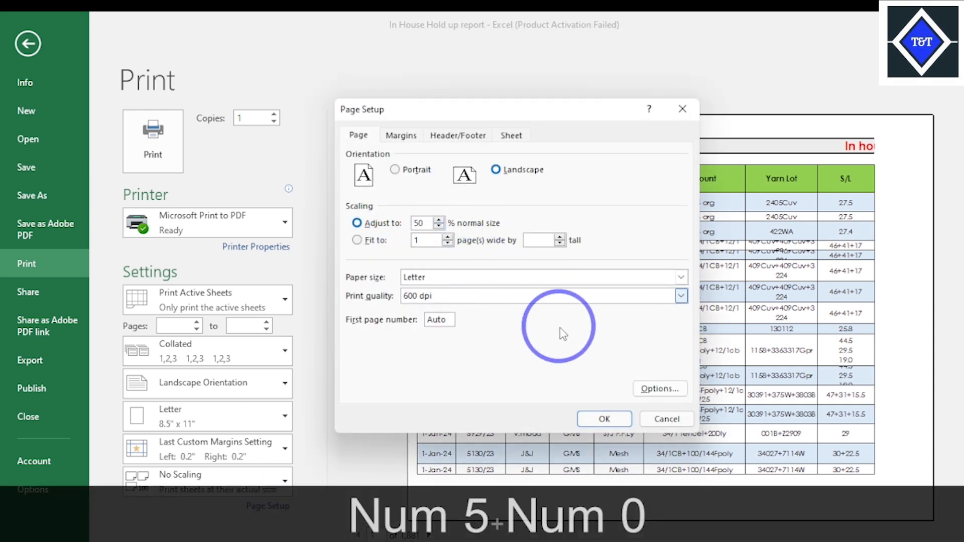
left_click(604, 419)
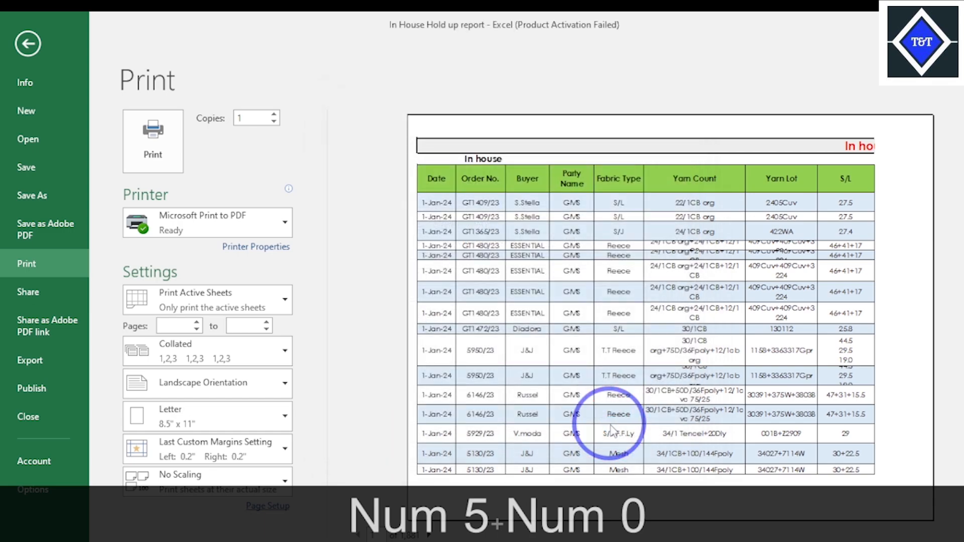
- Reload the print preview, check how the columns fit at the new scaling, and return to the worksheet
left_click(28, 43)
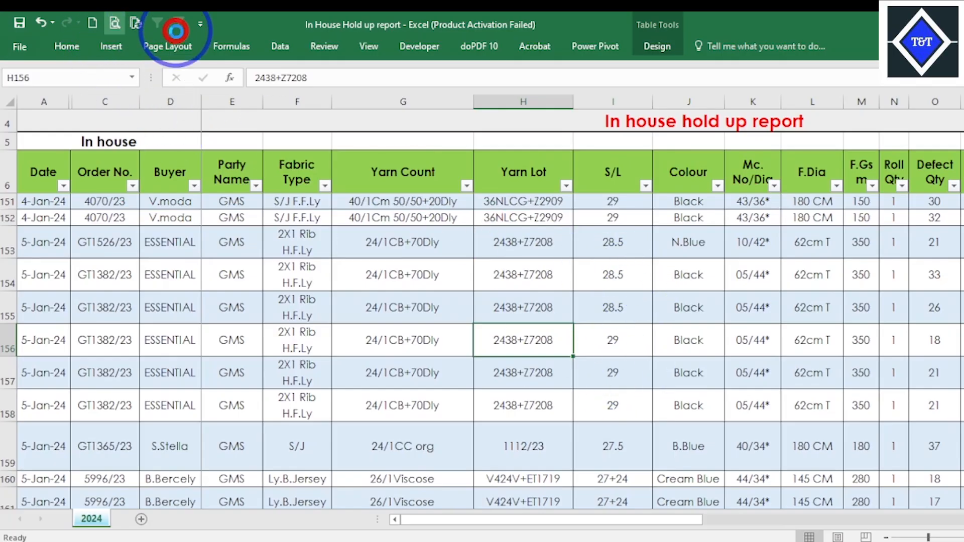
left_click(176, 30)
left_click(671, 321)
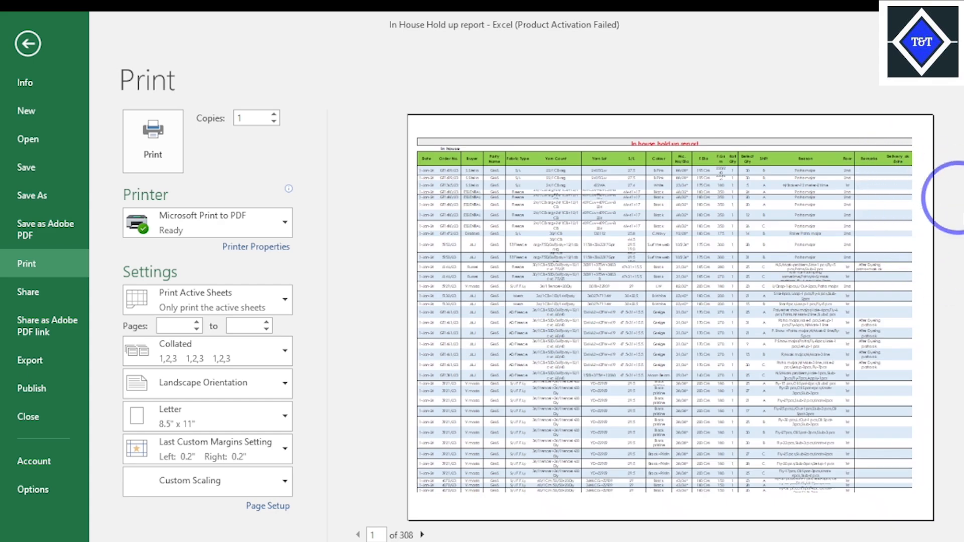
scroll(753, 362, "down", 3)
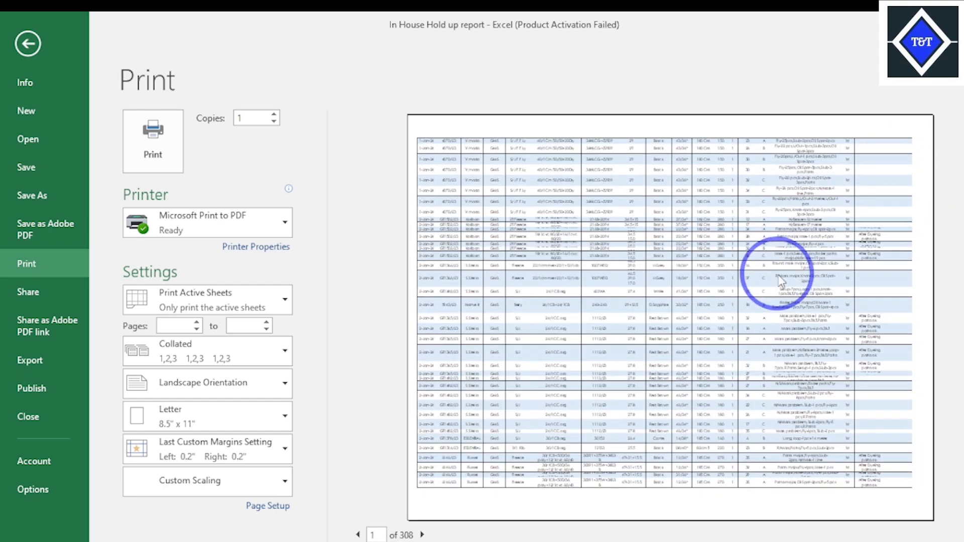
scroll(778, 275, "up", 1)
left_click(42, 55)
- Go back to the first rows of the report and save the workbook
scroll(520, 314, "up", 20)
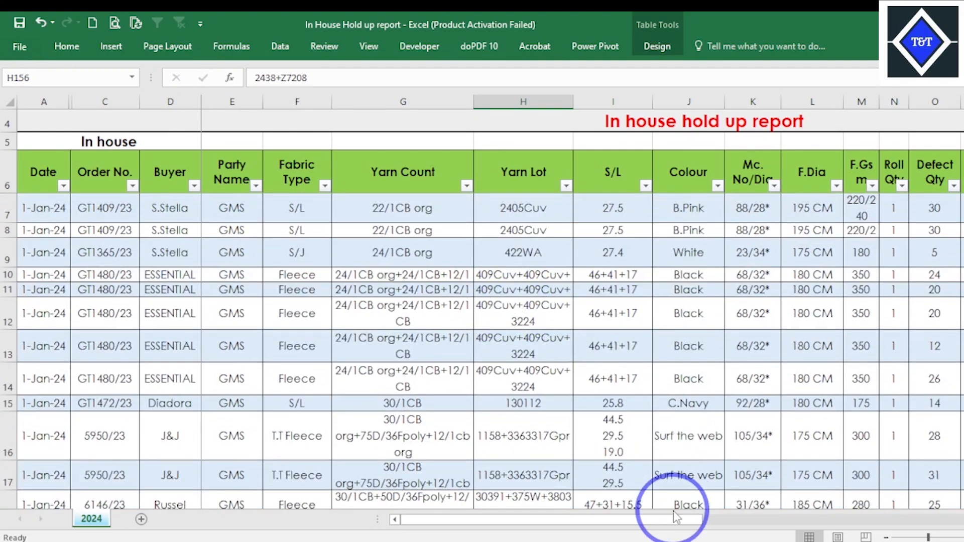
left_click_drag(670, 520, 484, 516)
left_click(628, 379)
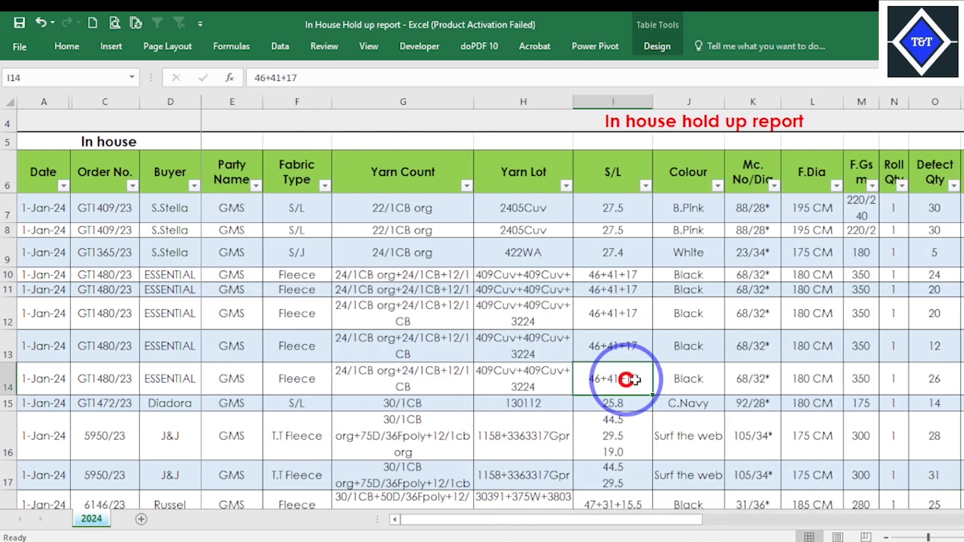
left_click(19, 23)
left_click(495, 308)
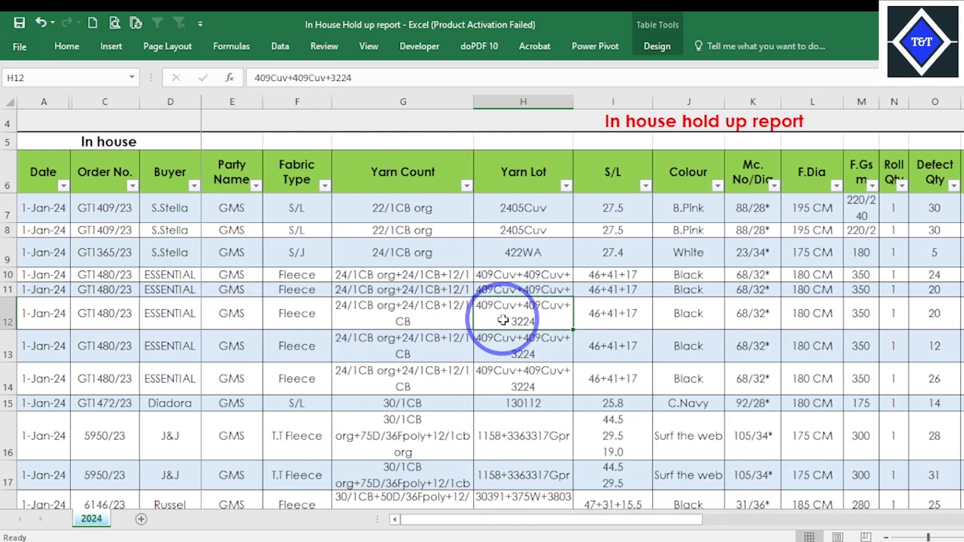
- Show the print preview again and examine the title, the header row and the following pages
left_click(117, 21)
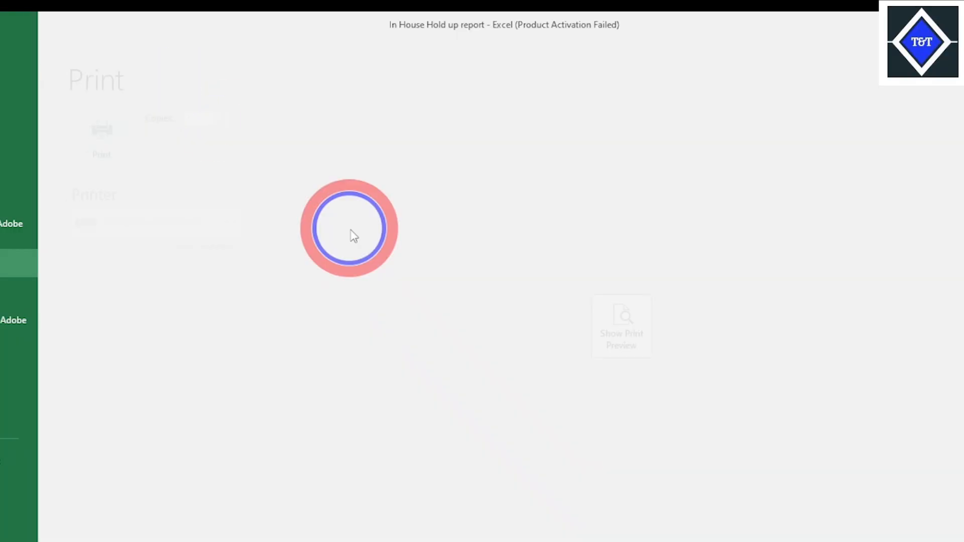
left_click(658, 332)
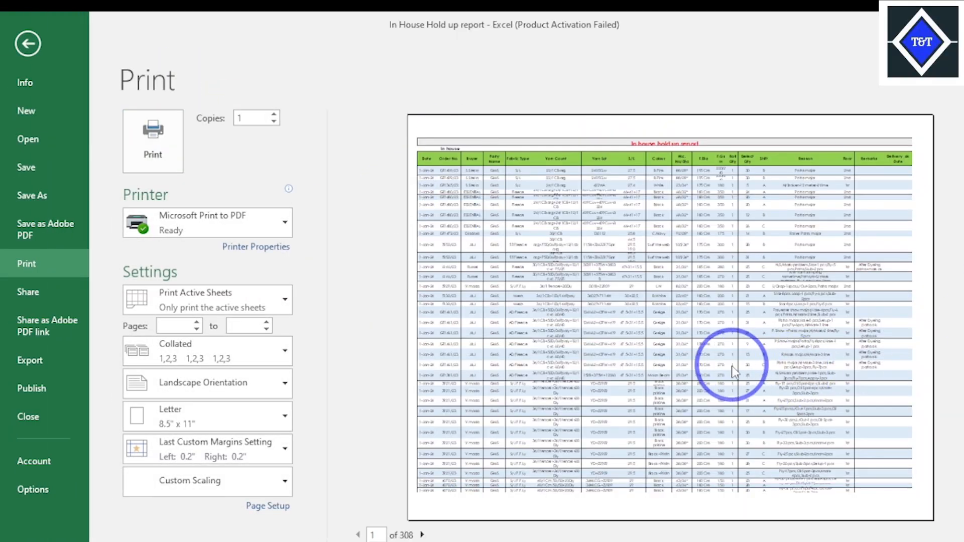
scroll(728, 332, "down", 3)
scroll(692, 336, "up", 3)
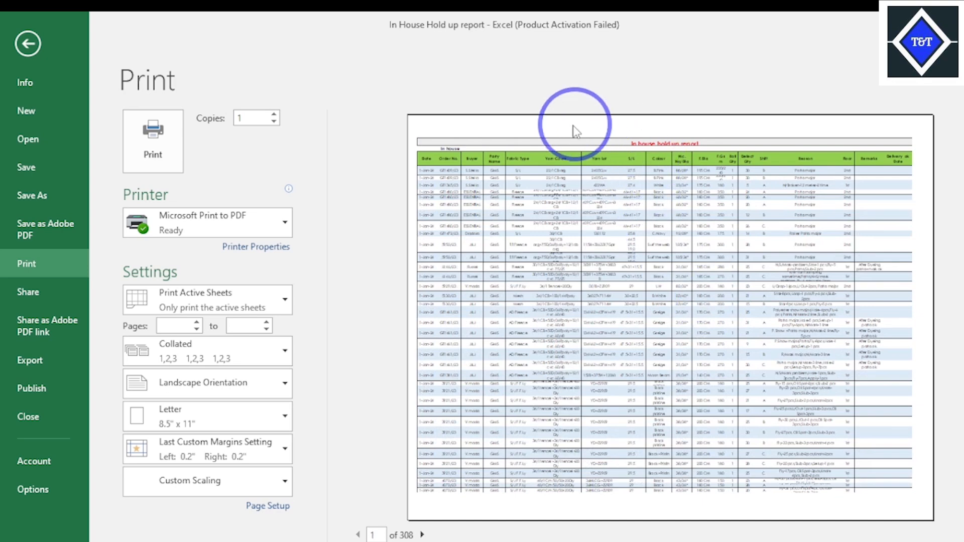
left_click(422, 146)
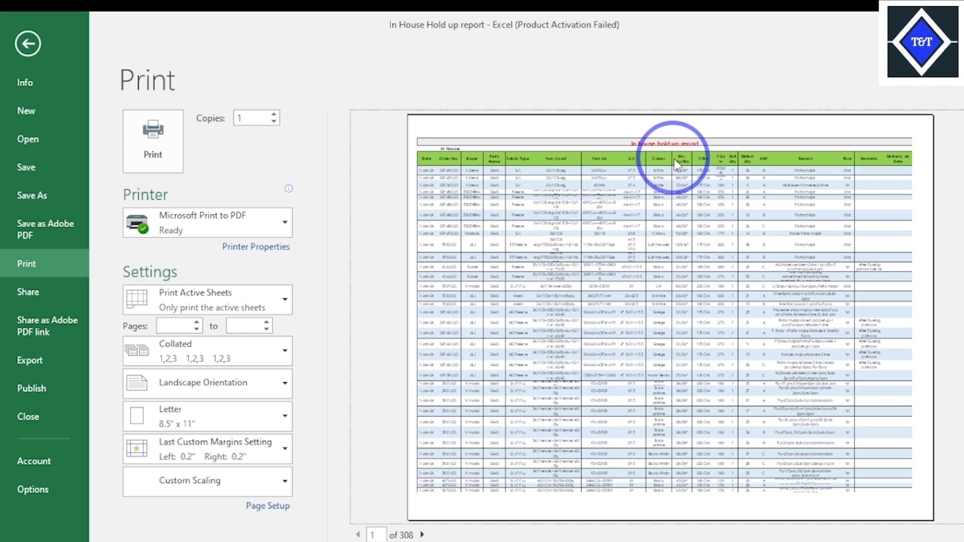
scroll(674, 158, "down", 5)
scroll(666, 222, "down", 1)
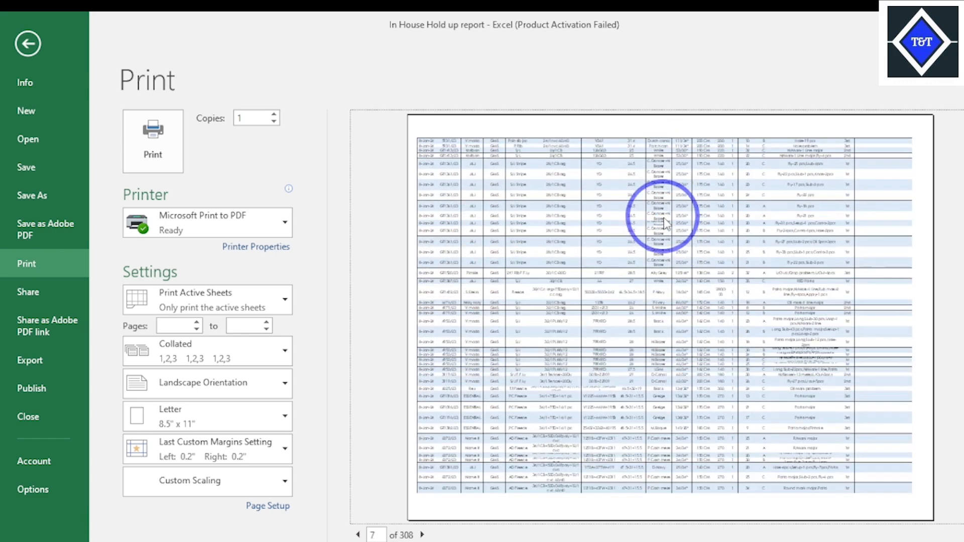
- Check the earlier preview pages for missing headings and return to the worksheet
scroll(659, 221, "up", 1)
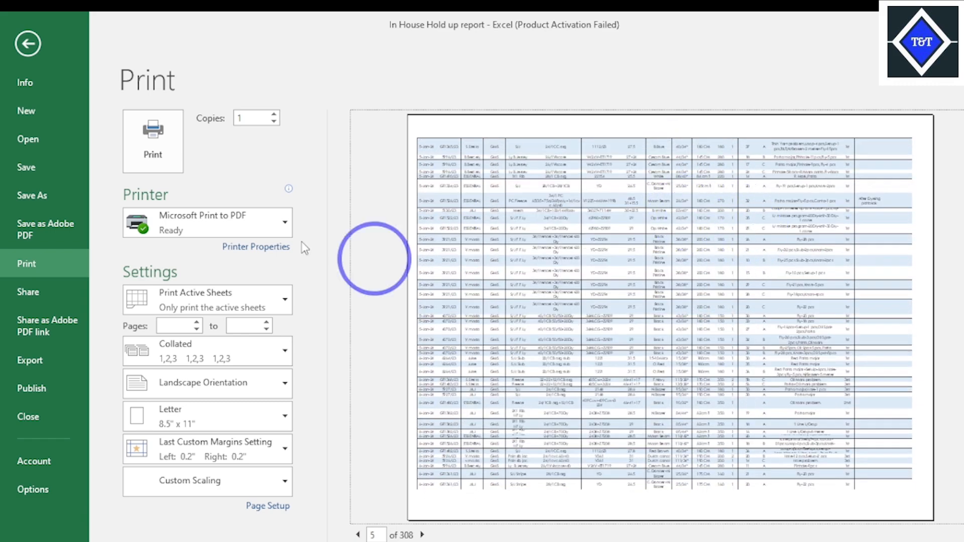
left_click(28, 44)
left_click(351, 230)
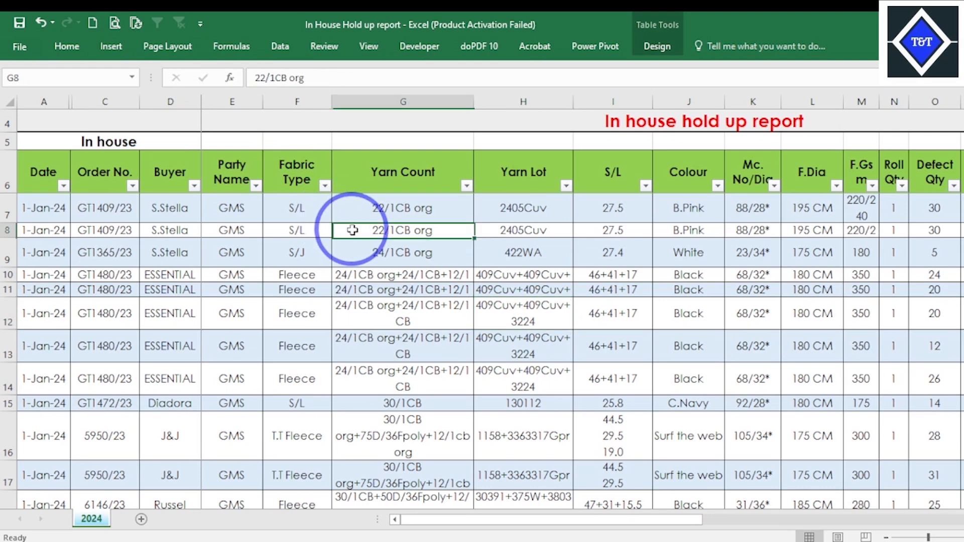
left_click(69, 46)
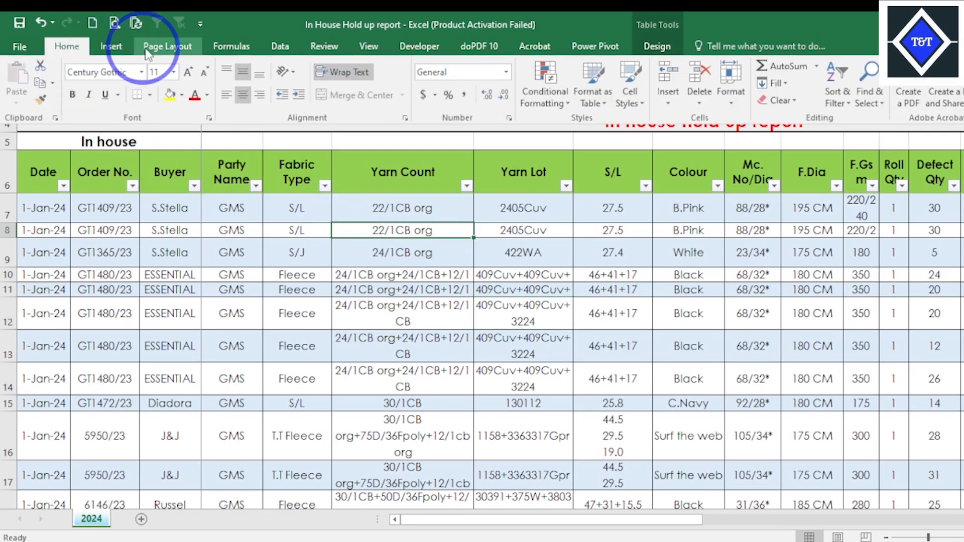
left_click(165, 46)
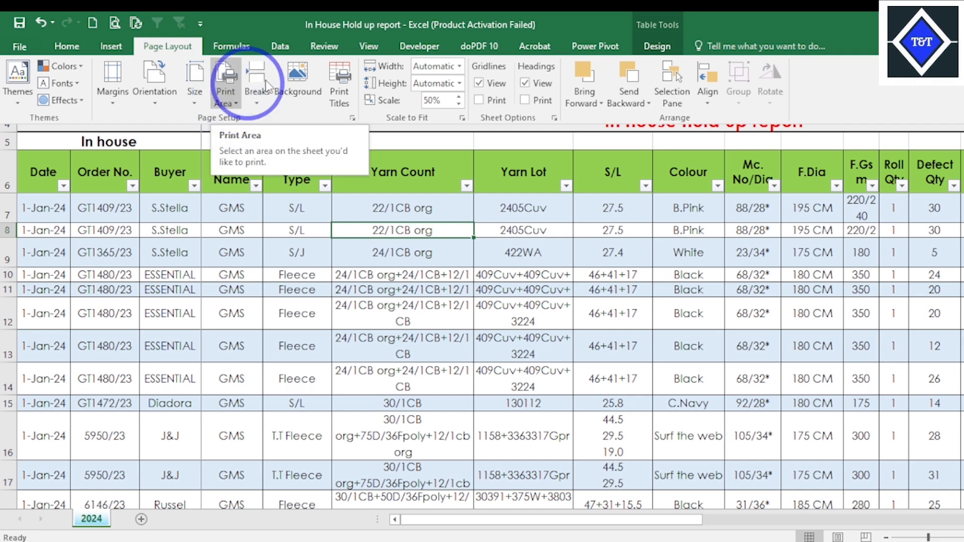
left_click(339, 80)
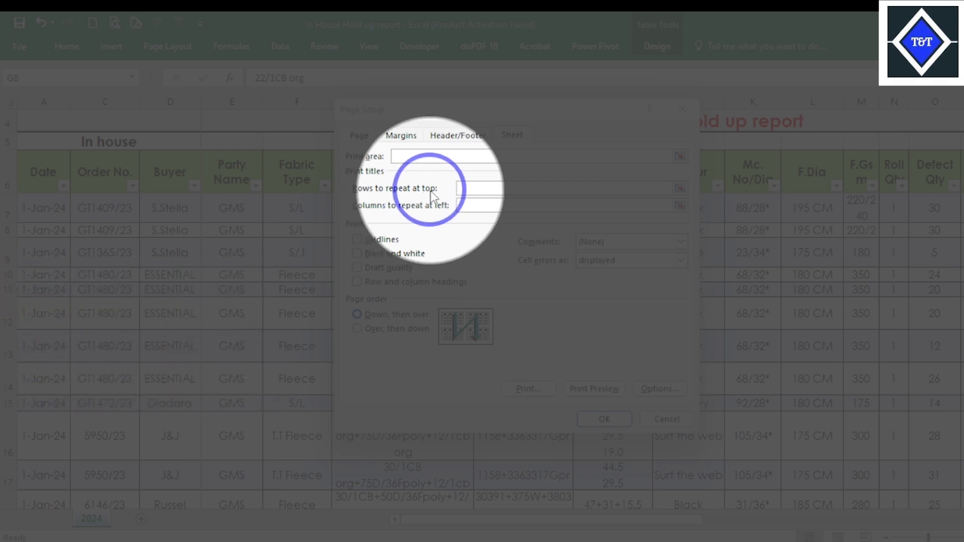
left_click(681, 110)
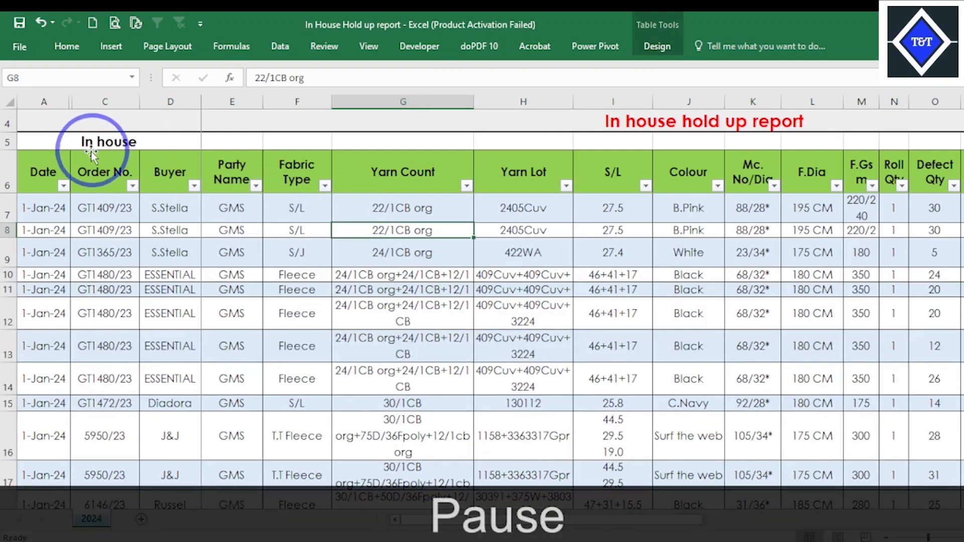
- Select title and header rows 4 to 6 and compare them with the records further down the sheet
left_click_drag(7, 121, 9, 171)
scroll(262, 262, "down", 4)
scroll(262, 262, "down", 20)
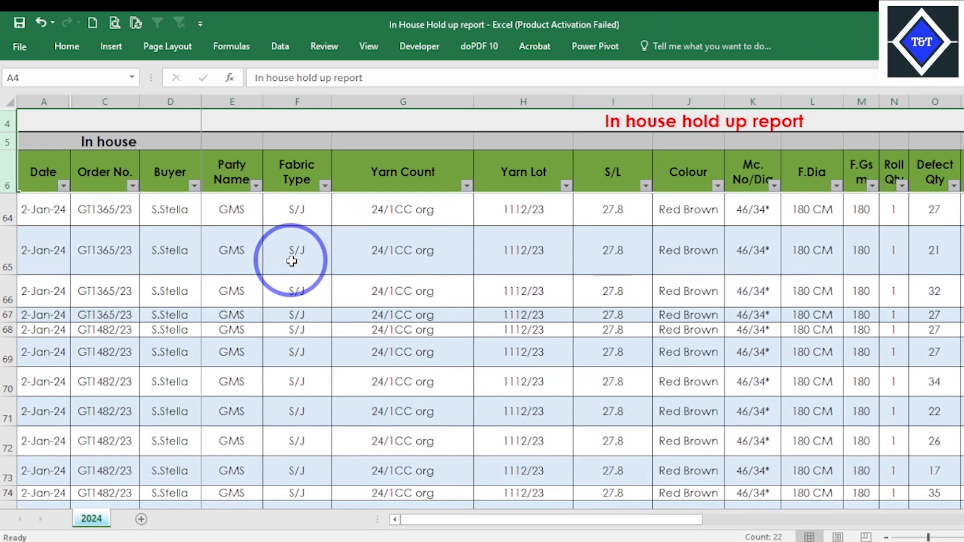
scroll(302, 261, "up", 20)
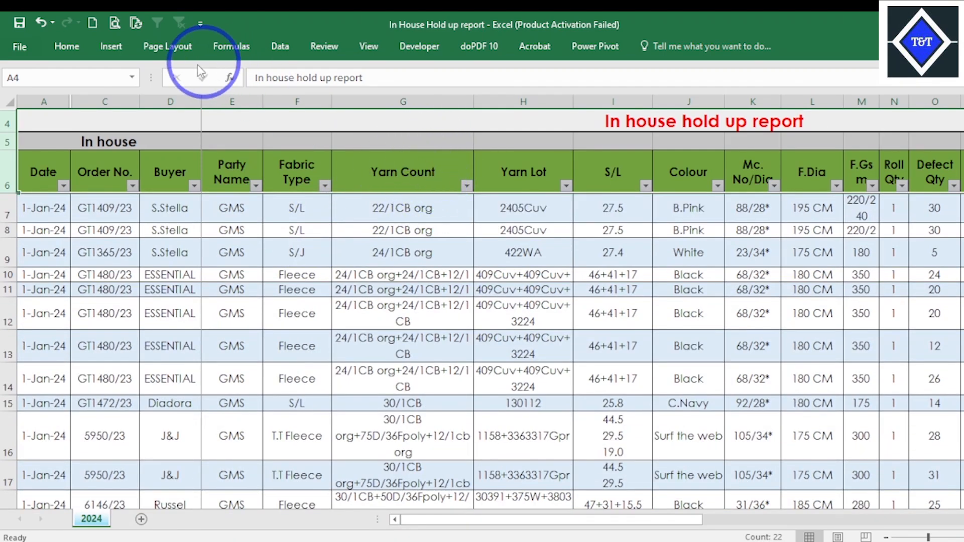
- Set rows $4:$6 as the print titles repeated at the top of every printed page
left_click(174, 47)
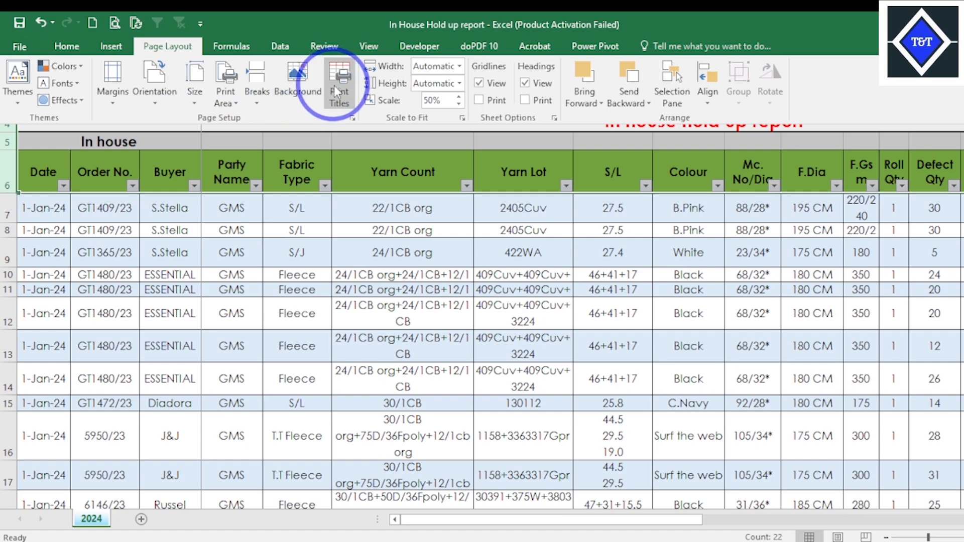
left_click(335, 90)
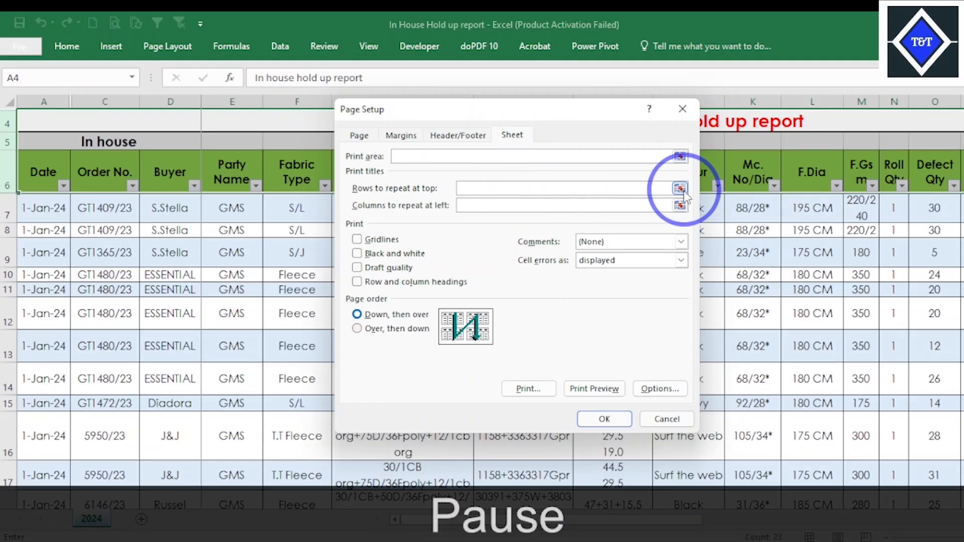
left_click(679, 188)
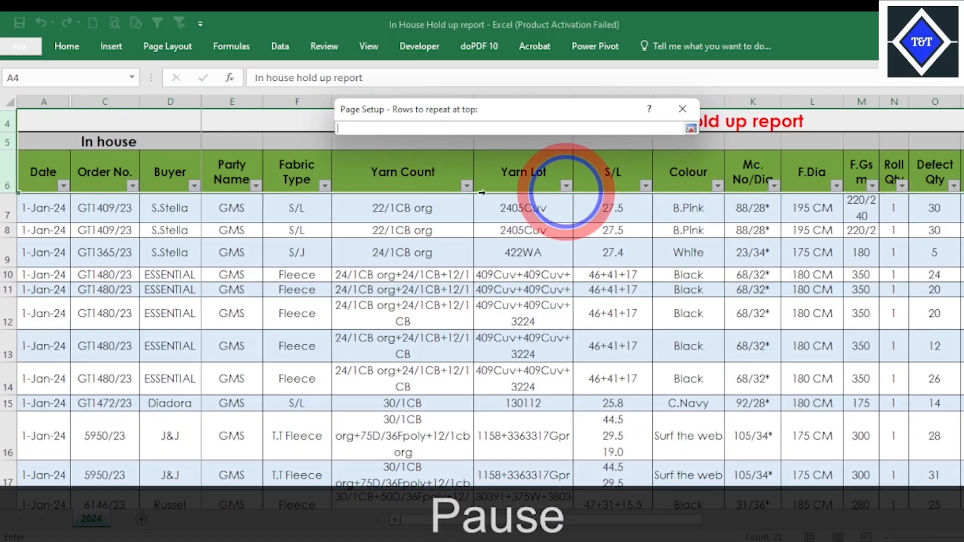
left_click_drag(8, 123, 1, 178)
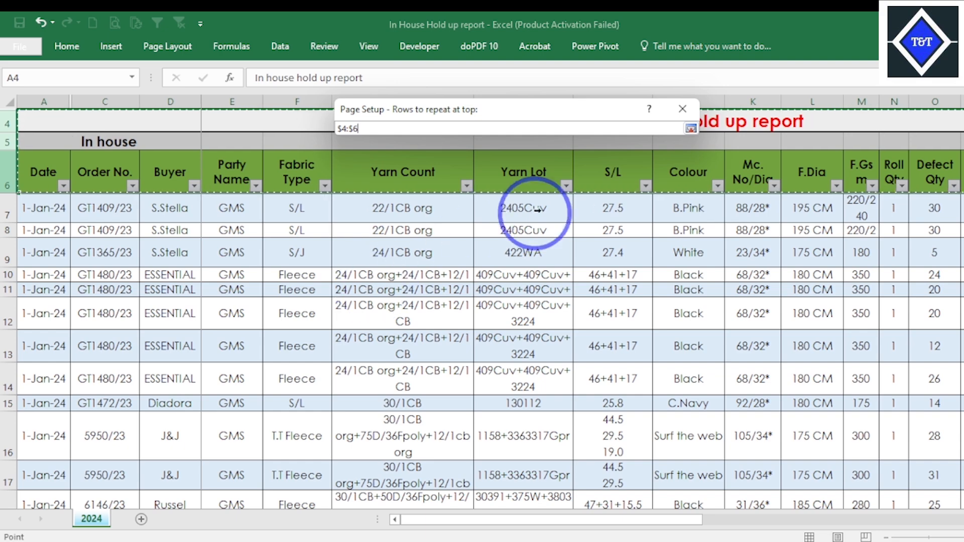
left_click(692, 129)
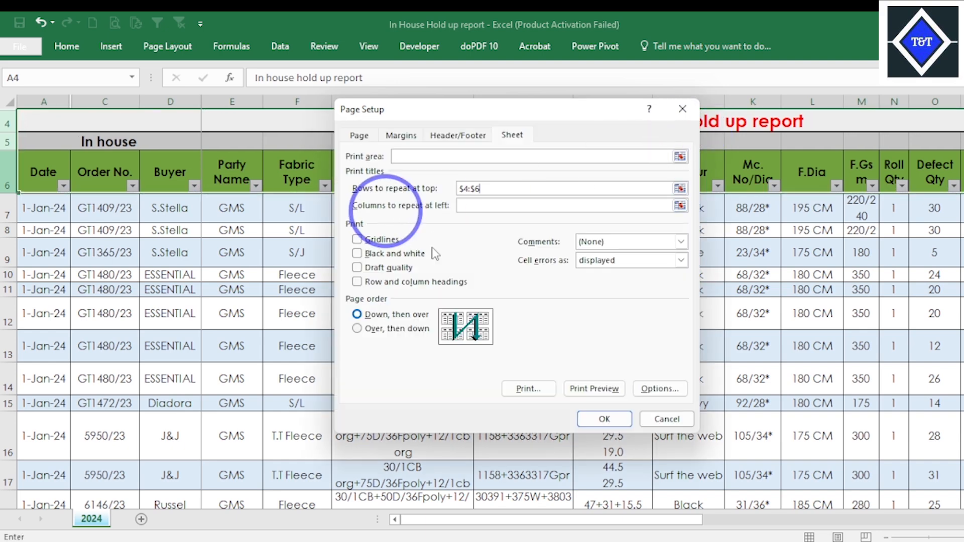
left_click(604, 419)
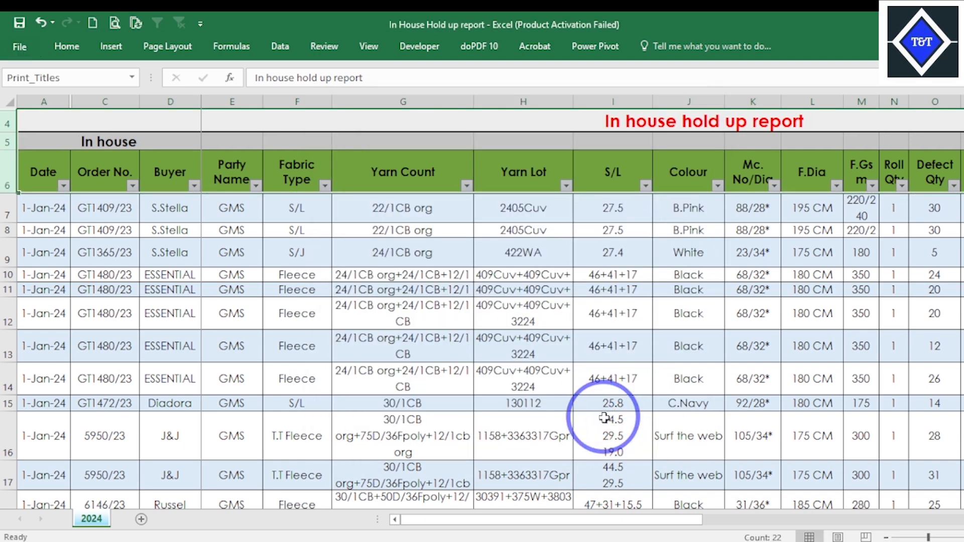
- Show the print preview, check the report title and header row on the following pages, and return to the worksheet
left_click(531, 303)
left_click(116, 22)
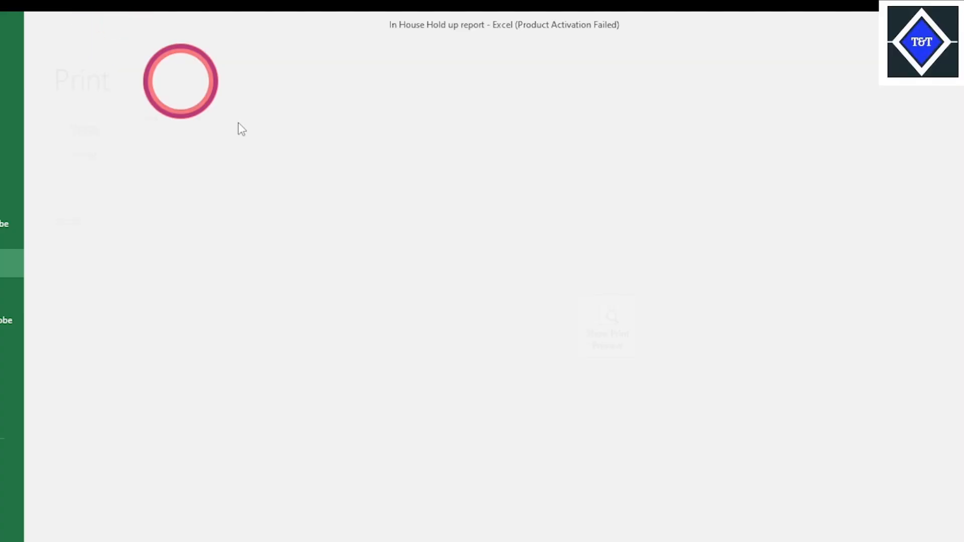
left_click(672, 322)
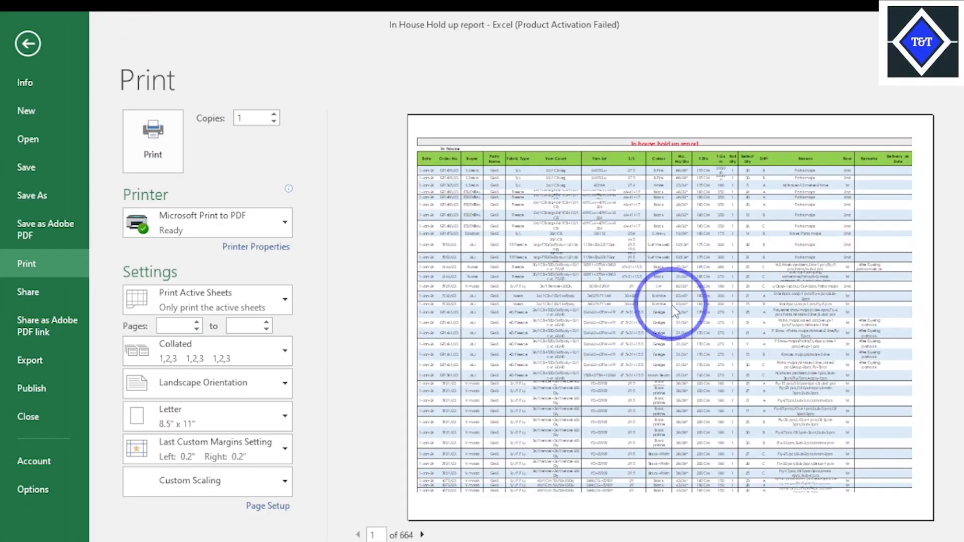
scroll(675, 312, "down", 6)
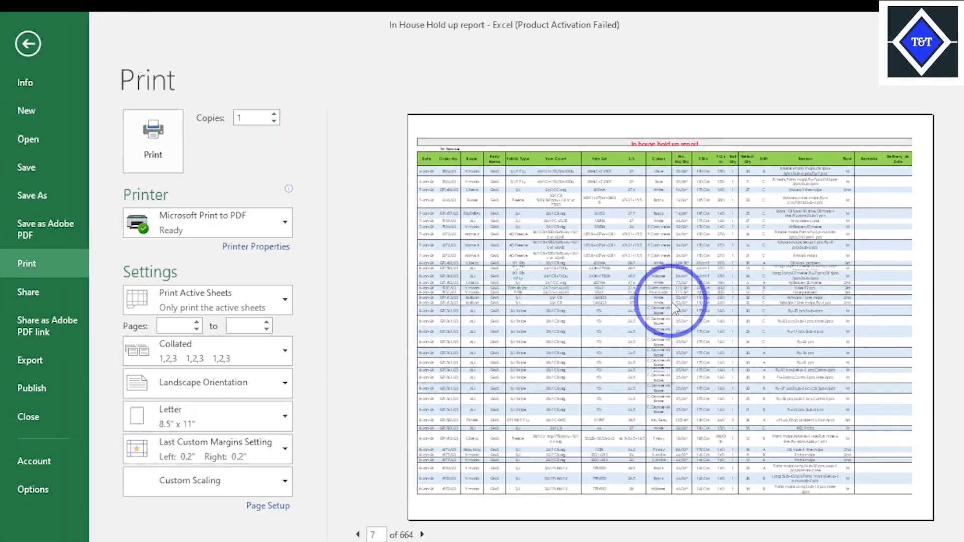
scroll(674, 311, "down", 1)
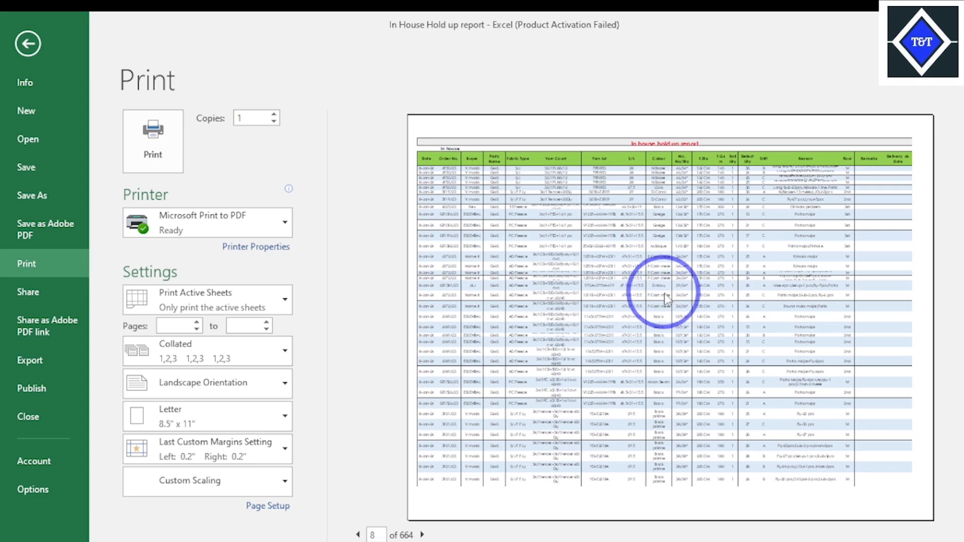
scroll(653, 281, "up", 3)
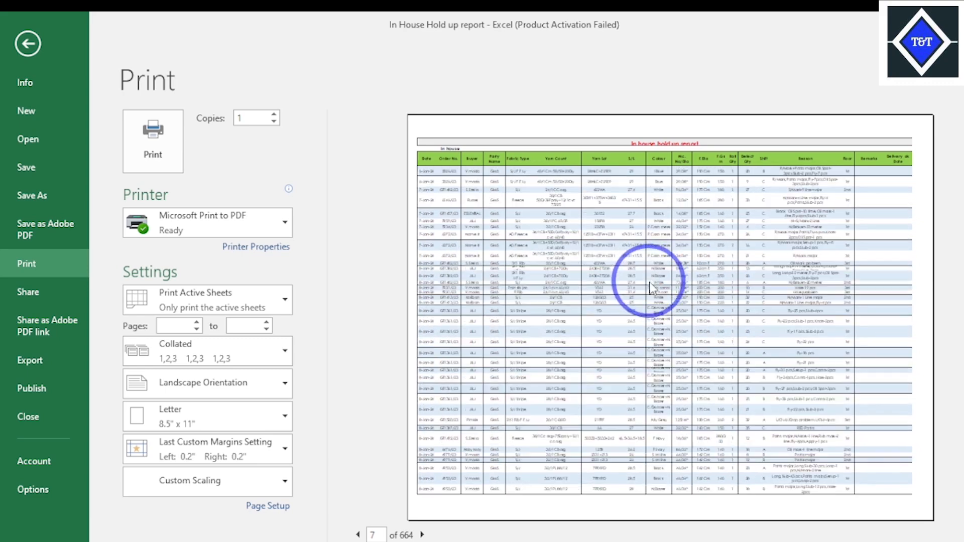
scroll(649, 274, "down", 1)
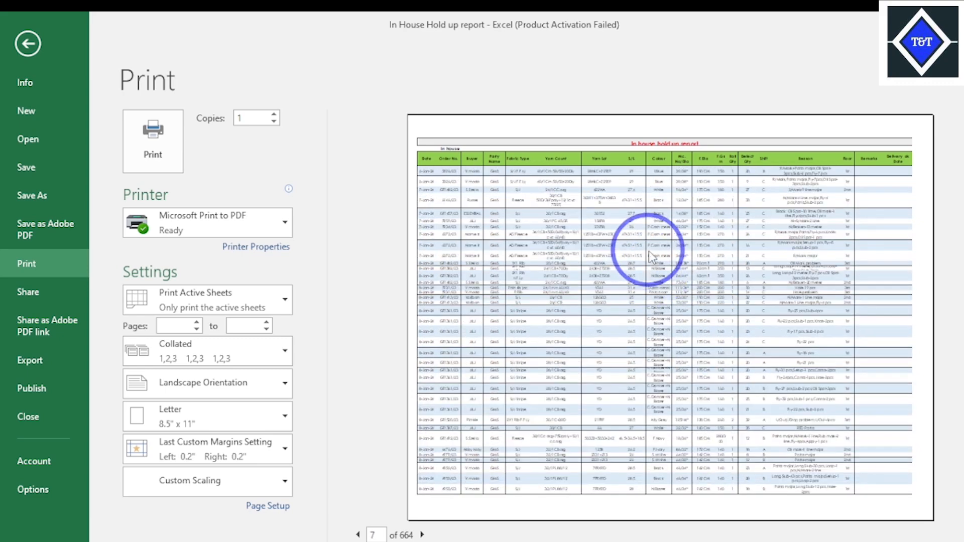
scroll(658, 261, "down", 3)
scroll(661, 264, "down", 4)
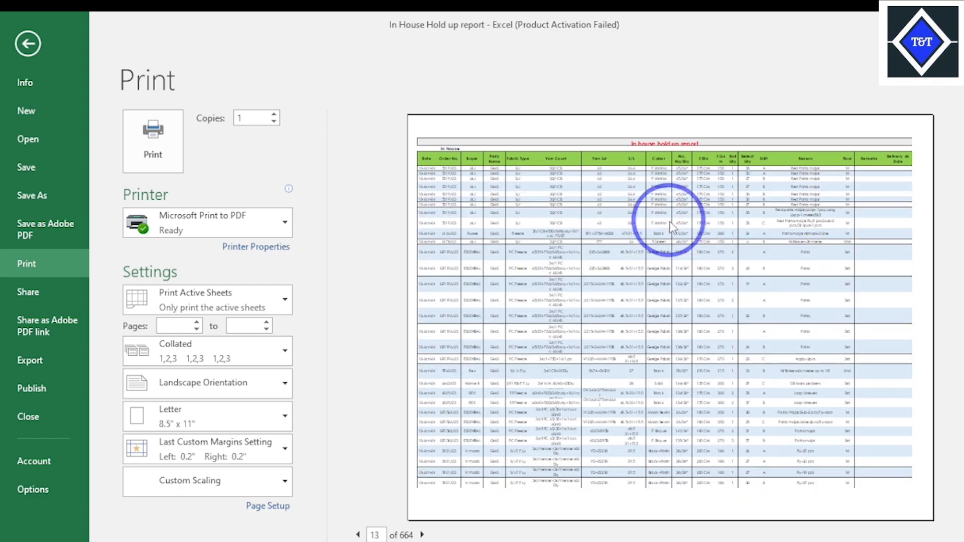
scroll(678, 261, "up", 11)
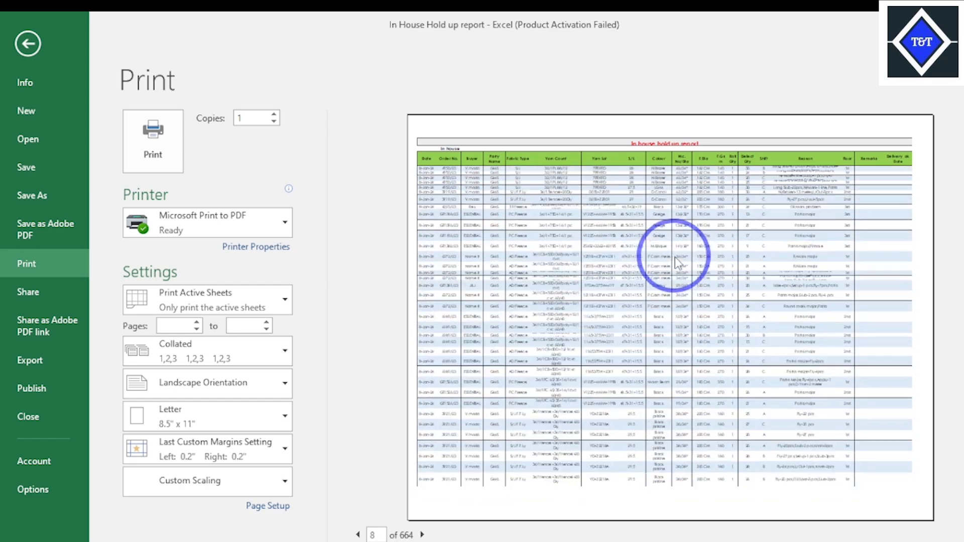
scroll(679, 261, "up", 1)
left_click(50, 50)
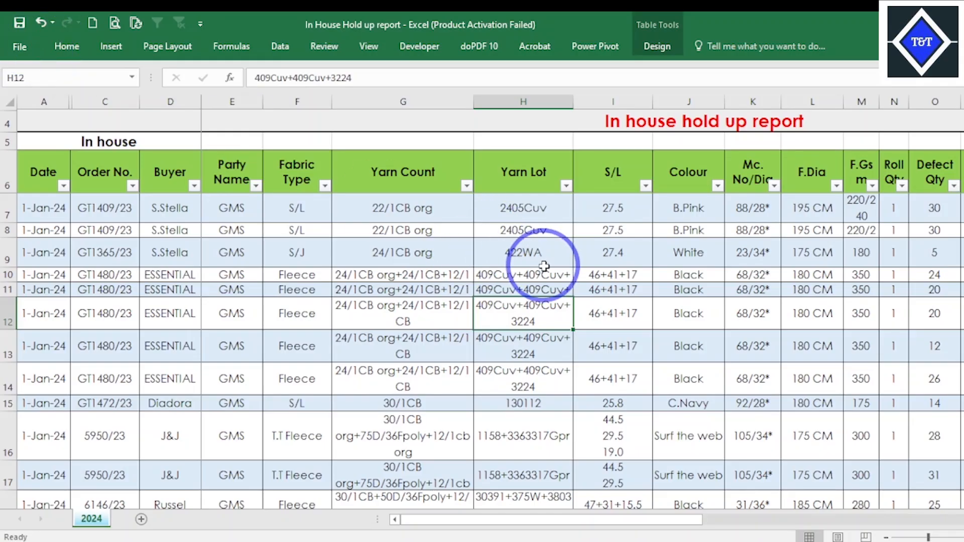
- Save the In House Hold up report workbook with its print setup
left_click_drag(634, 266, 626, 276)
left_click(380, 344)
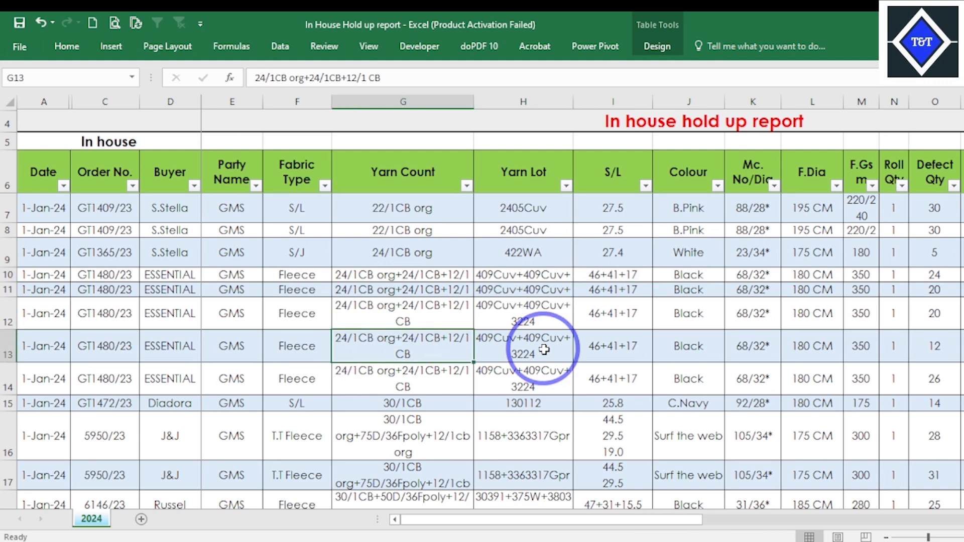
left_click(712, 346)
left_click(341, 358)
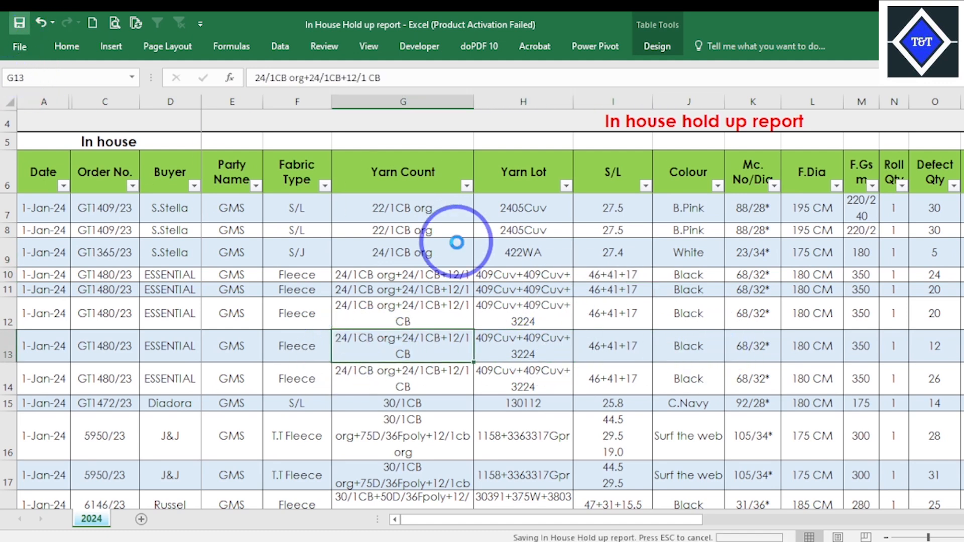
left_click(629, 274)
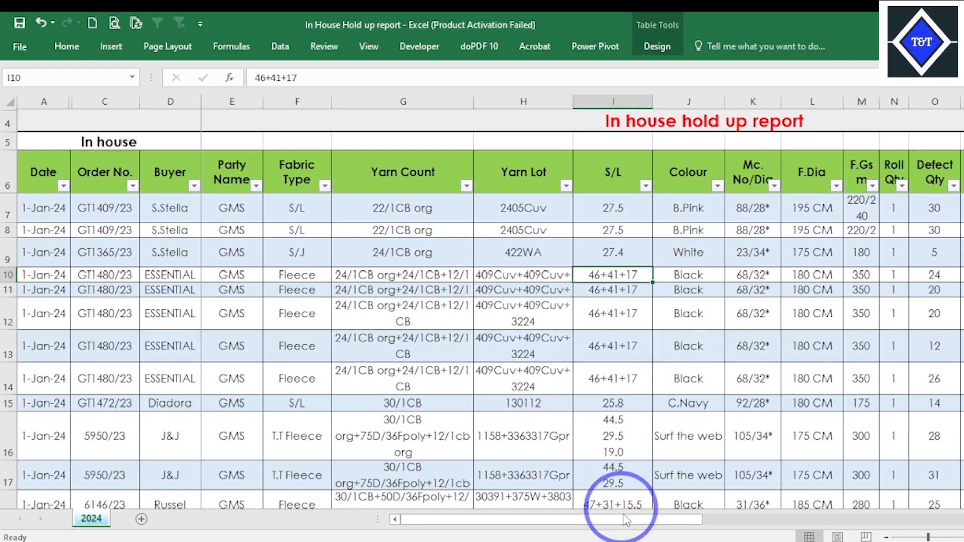
- Switch to the Chrome window showing the Tushir &Tech YouTube channel page
mouse_move(635, 539)
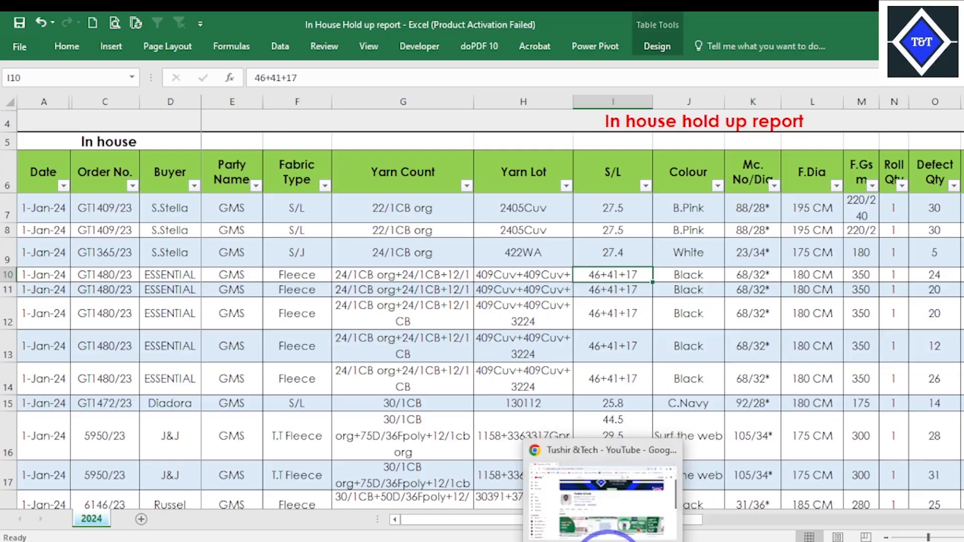
left_click(615, 539)
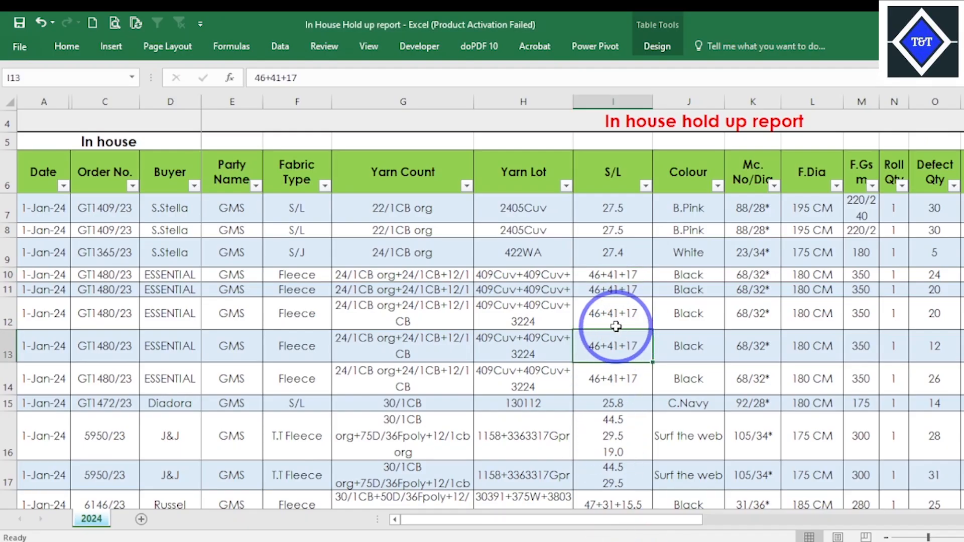
left_click(613, 319)
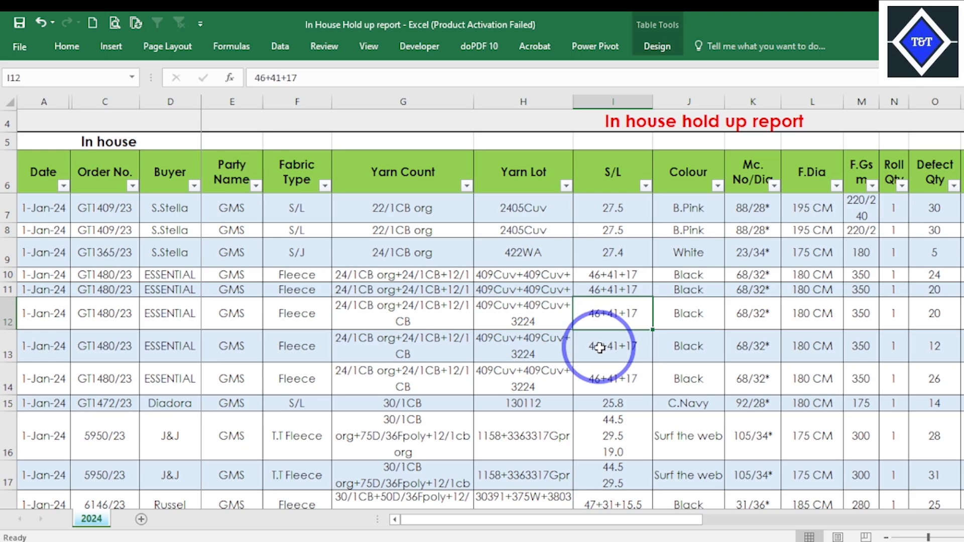
left_click(605, 541)
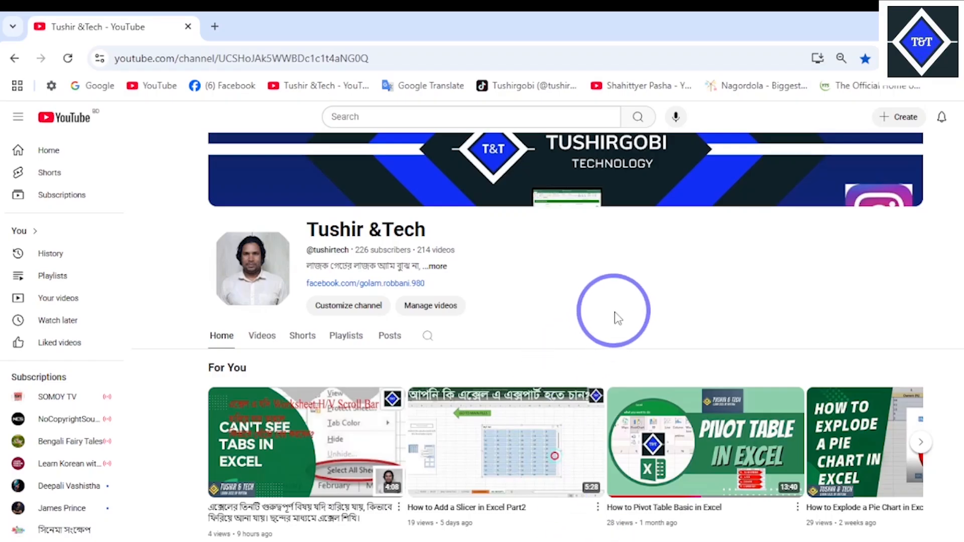